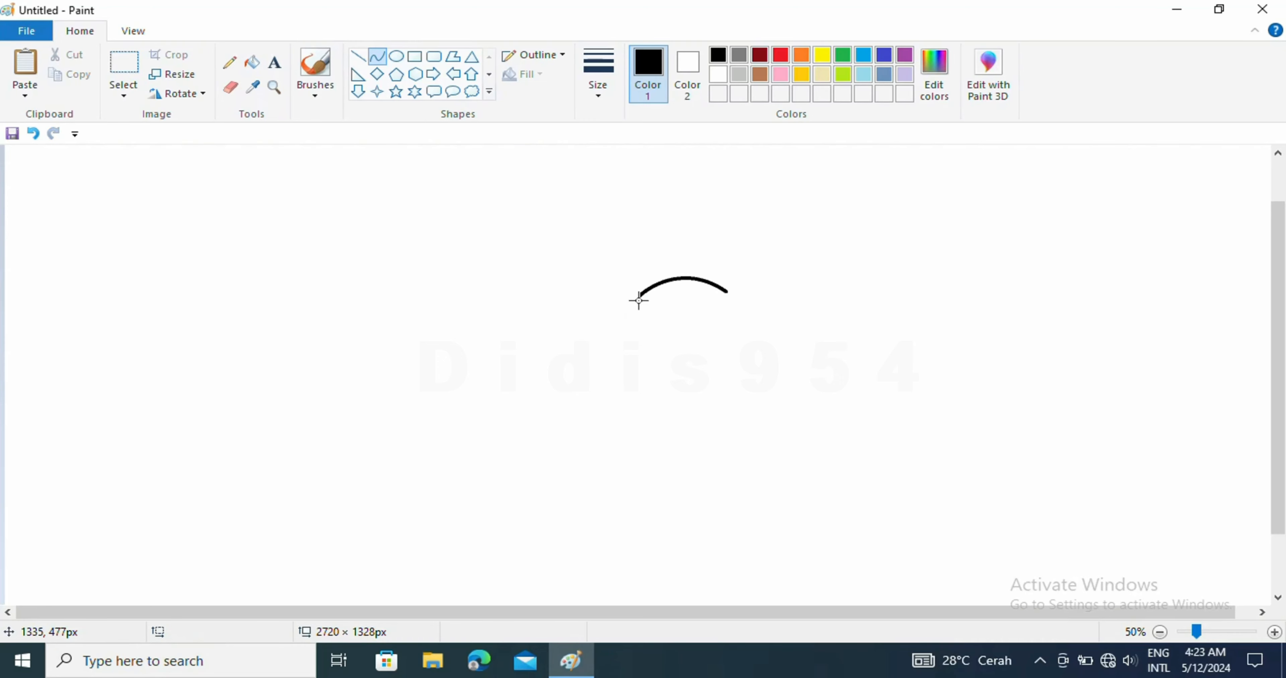
# Draw a round black circle outline near the canvas centre from connected curves.
pyautogui.moveTo(638, 297)
pyautogui.mouseDown()
pyautogui.moveTo(638, 385)
pyautogui.moveTo(625, 313)
pyautogui.moveTo(604, 356)
pyautogui.mouseUp()
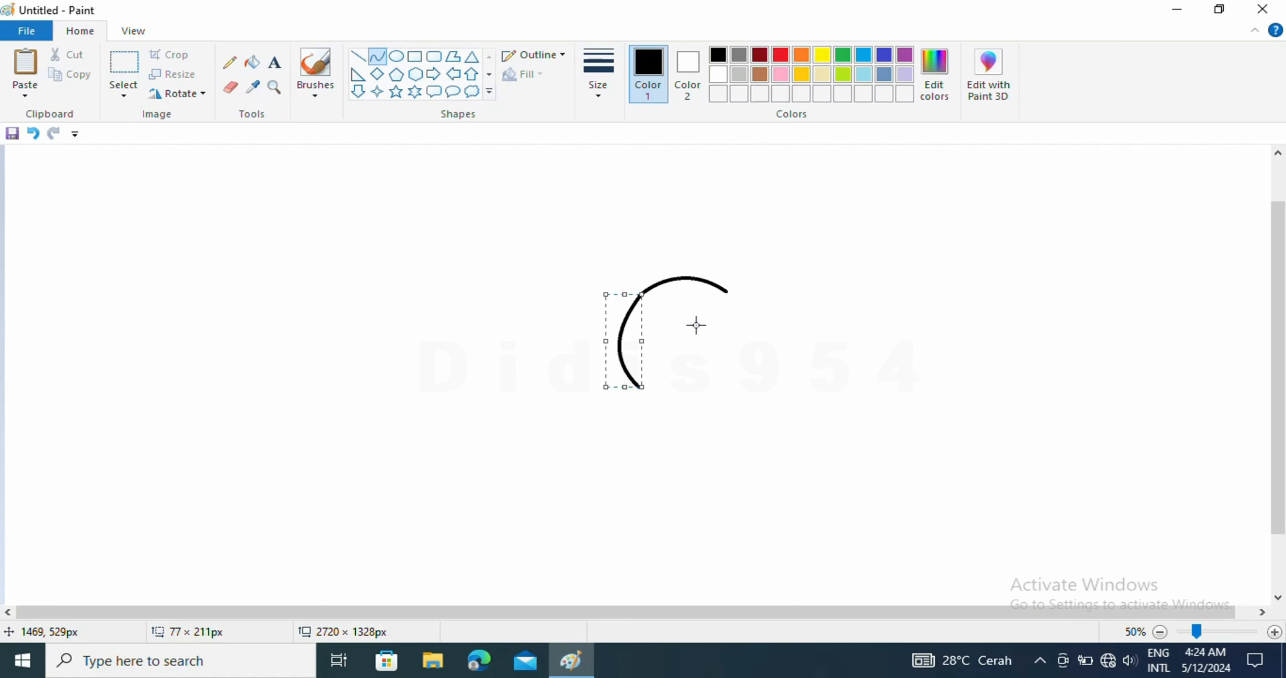
pyautogui.click(666, 324)
pyautogui.moveTo(726, 292)
pyautogui.mouseDown()
pyautogui.moveTo(754, 361)
pyautogui.moveTo(716, 392)
pyautogui.moveTo(745, 307)
pyautogui.moveTo(759, 349)
pyautogui.mouseUp()
pyautogui.moveTo(638, 391)
pyautogui.mouseDown()
pyautogui.moveTo(718, 388)
pyautogui.moveTo(665, 397)
pyautogui.moveTo(703, 410)
pyautogui.moveTo(692, 415)
pyautogui.moveTo(634, 407)
pyautogui.moveTo(678, 412)
pyautogui.mouseUp()
pyautogui.click(572, 403)
# Clean up the rough joint on the circle's upper-left edge with the Eraser and white.
pyautogui.click(231, 88)
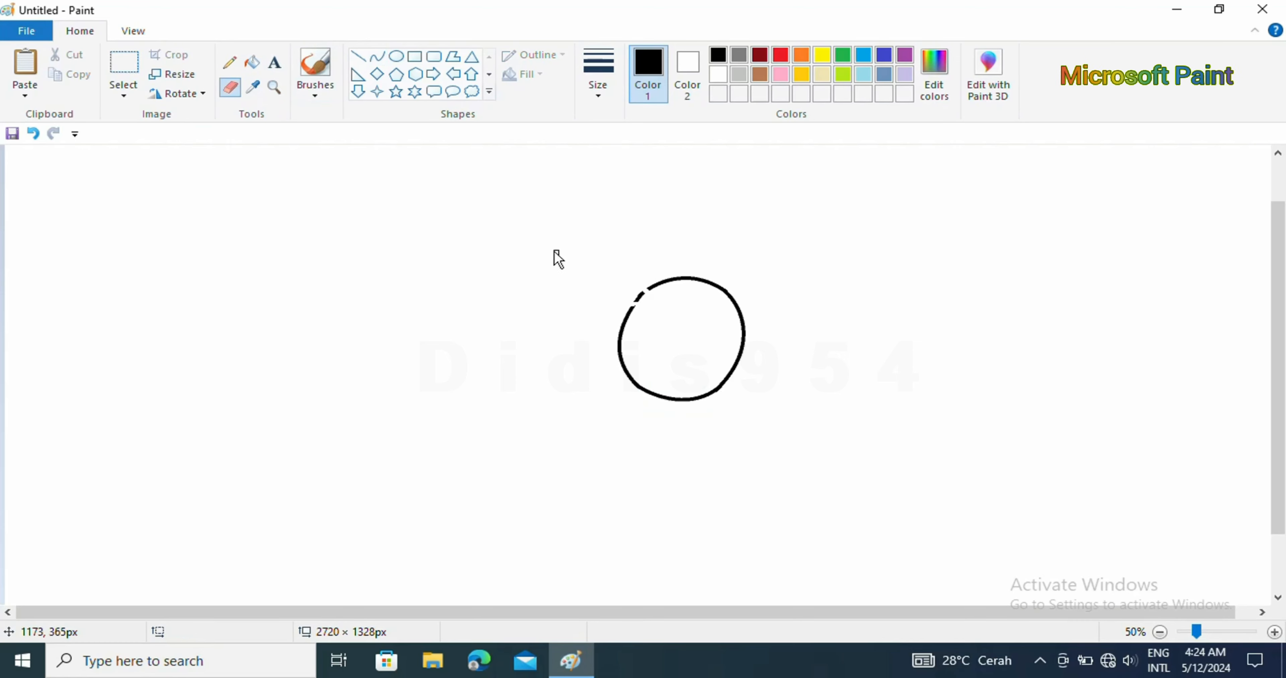
pyautogui.click(719, 76)
pyautogui.moveTo(633, 305)
pyautogui.mouseDown()
pyautogui.moveTo(649, 287)
pyautogui.moveTo(625, 312)
pyautogui.moveTo(637, 290)
pyautogui.moveTo(630, 301)
pyautogui.moveTo(639, 293)
pyautogui.moveTo(566, 264)
pyautogui.moveTo(592, 248)
pyautogui.moveTo(644, 258)
pyautogui.moveTo(619, 248)
pyautogui.moveTo(570, 292)
pyautogui.mouseUp()
# Draw a black curved lobe extending up and left from the top of the circle.
pyautogui.click(378, 56)
pyautogui.click(717, 54)
pyautogui.moveTo(573, 249); pyautogui.dragTo(546, 267)
pyautogui.click(545, 267)
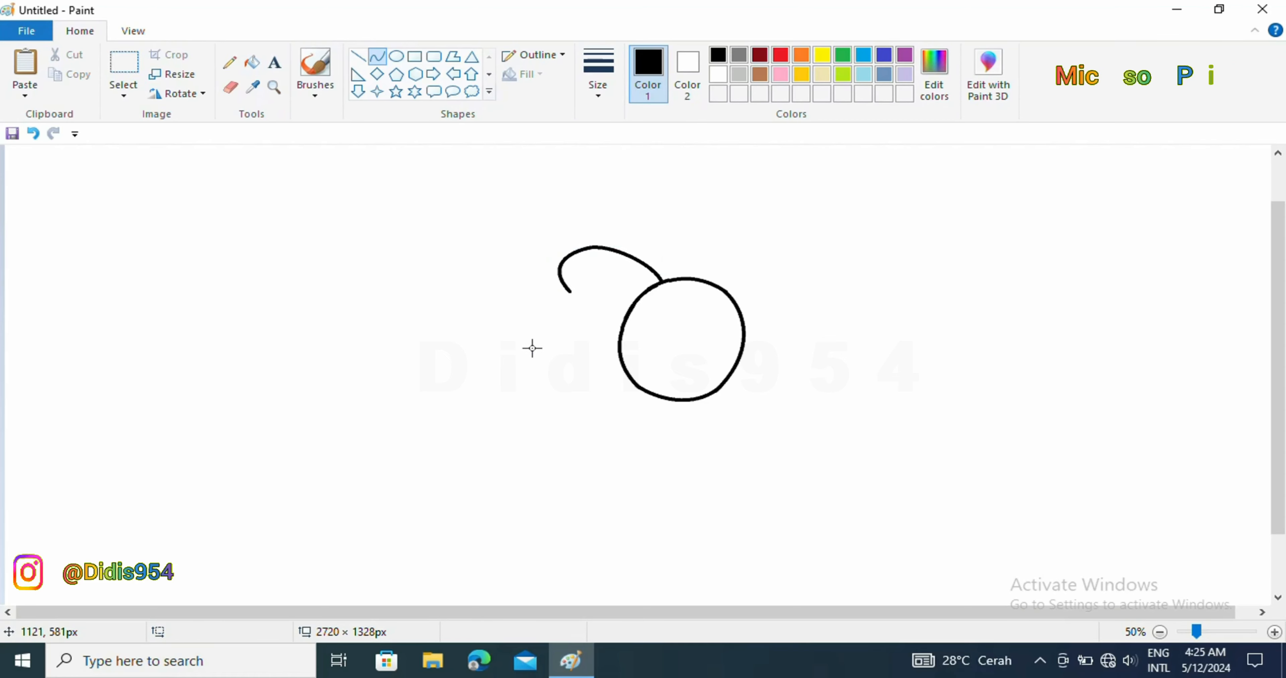
# Draw a second round outline touching the first circle's left side, using connected black curves.
pyautogui.moveTo(619, 338)
pyautogui.mouseDown()
pyautogui.moveTo(615, 325)
pyautogui.moveTo(523, 305)
pyautogui.moveTo(612, 303)
pyautogui.moveTo(571, 275)
pyautogui.moveTo(559, 283)
pyautogui.moveTo(565, 272)
pyautogui.moveTo(503, 394)
pyautogui.mouseUp()
pyautogui.moveTo(517, 307); pyautogui.dragTo(476, 366)
pyautogui.click(529, 297)
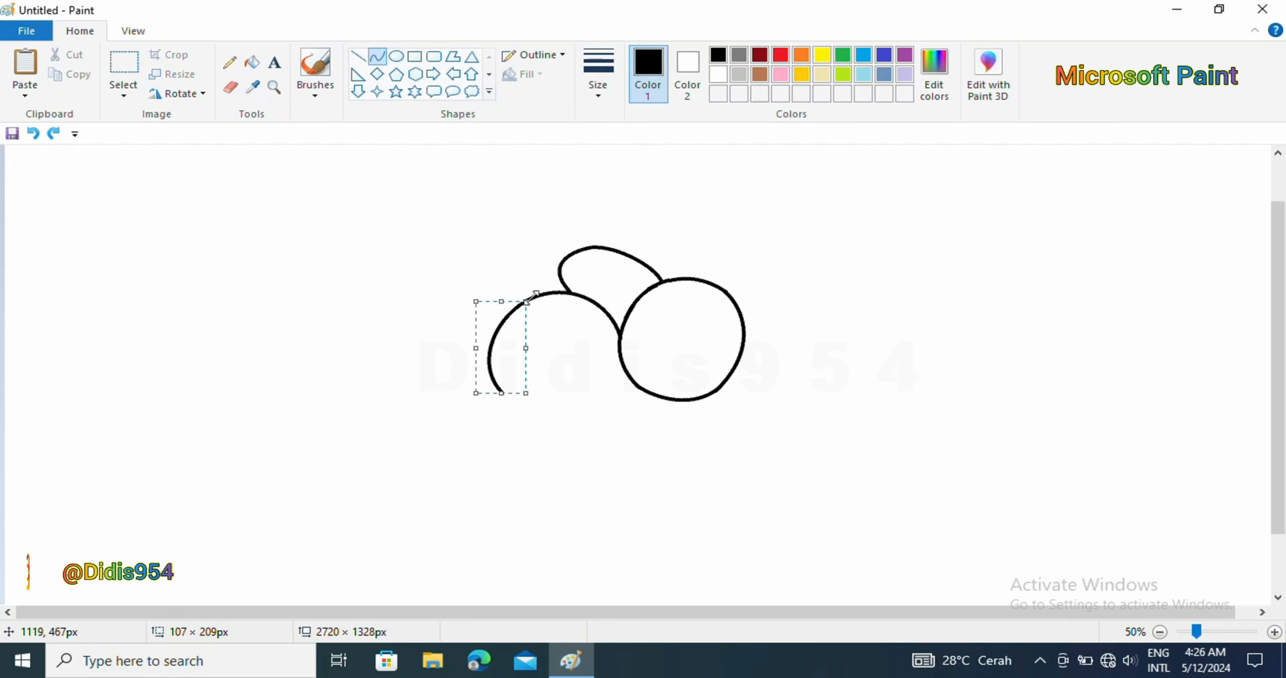
pyautogui.click(530, 296)
pyautogui.moveTo(618, 353); pyautogui.dragTo(504, 395)
pyautogui.moveTo(599, 372); pyautogui.dragTo(545, 425)
pyautogui.click(546, 425)
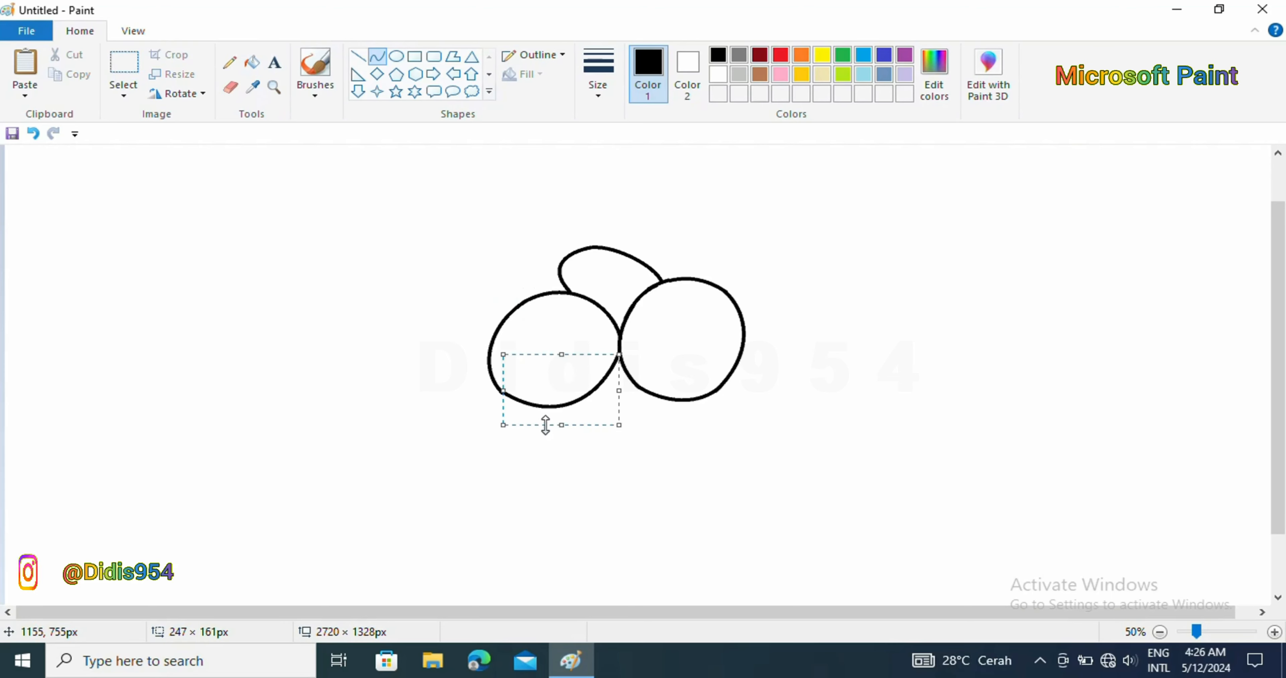
pyautogui.click(465, 388)
# Erase the uneven lower-left edge of the left circle and redraw it with a smooth black curve.
pyautogui.click(231, 88)
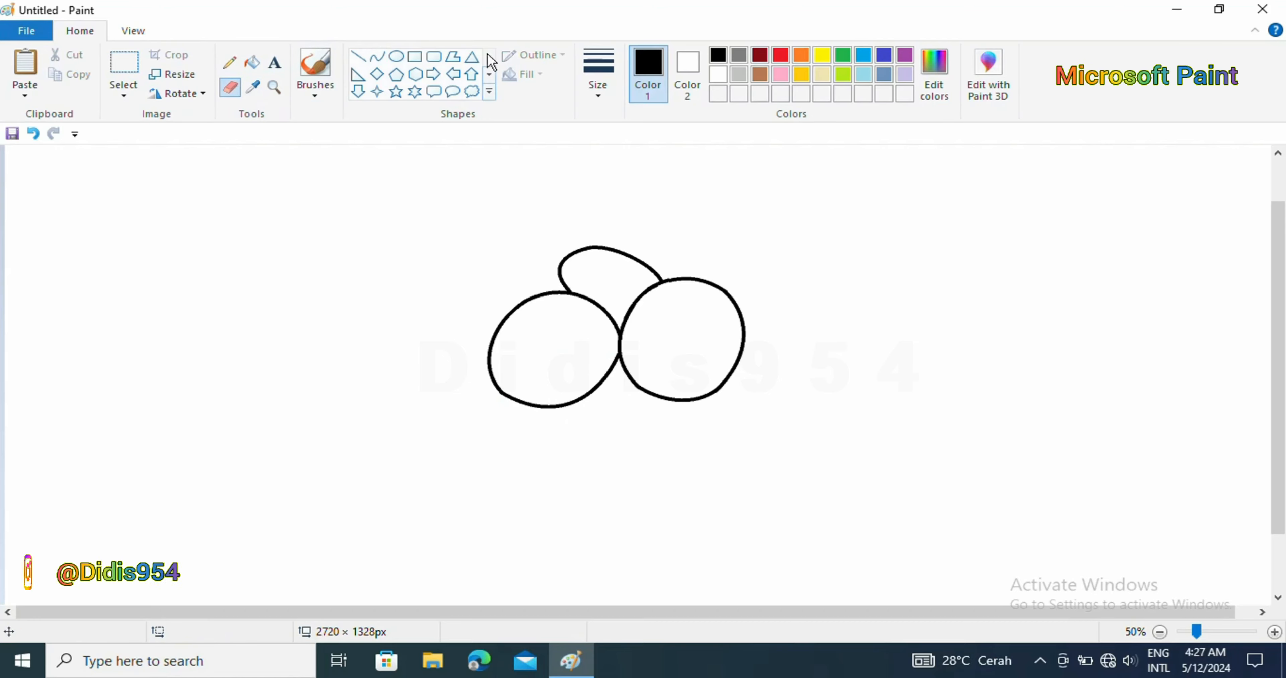
pyautogui.click(718, 75)
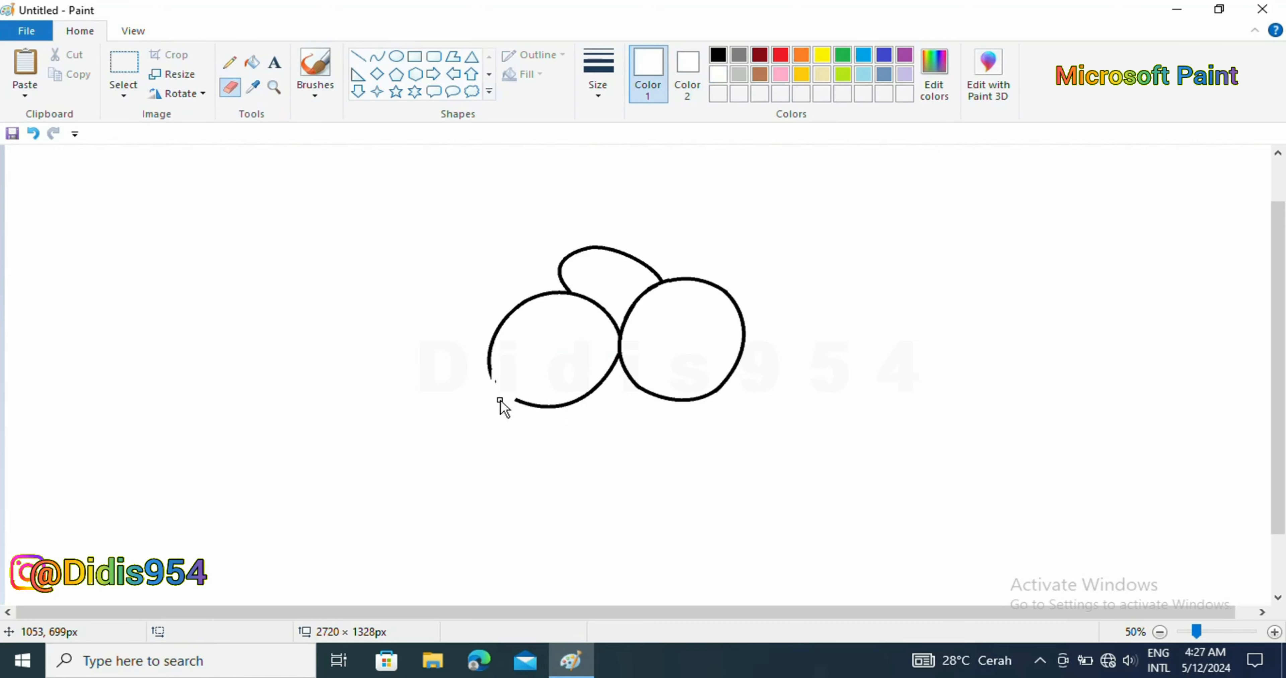
pyautogui.click(378, 56)
pyautogui.moveTo(489, 359); pyautogui.dragTo(513, 382)
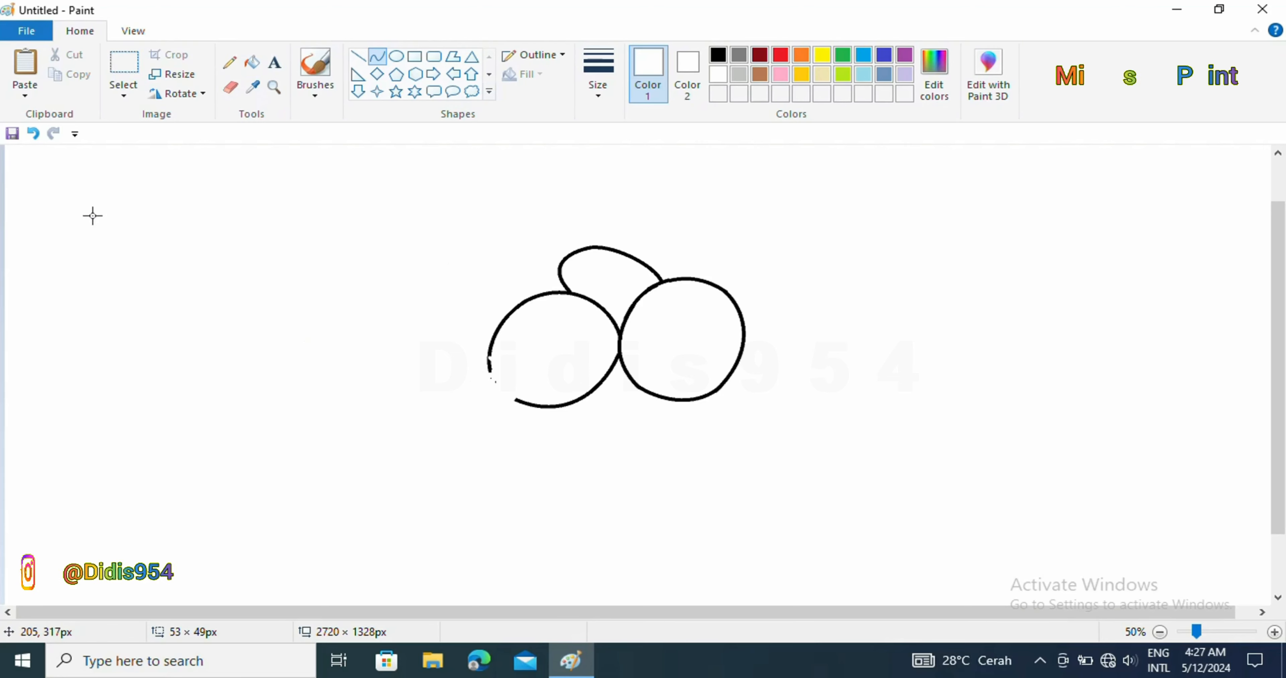
pyautogui.click(33, 133)
pyautogui.click(718, 55)
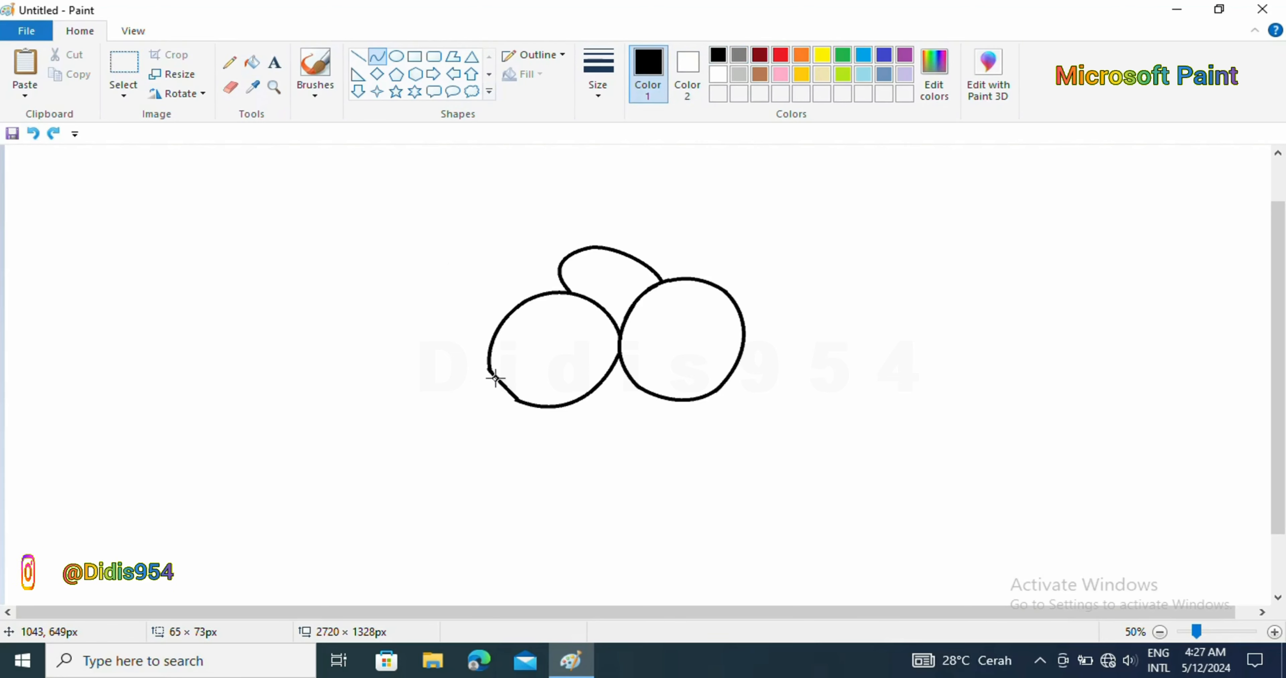
pyautogui.moveTo(496, 391); pyautogui.dragTo(488, 369)
pyautogui.click(399, 372)
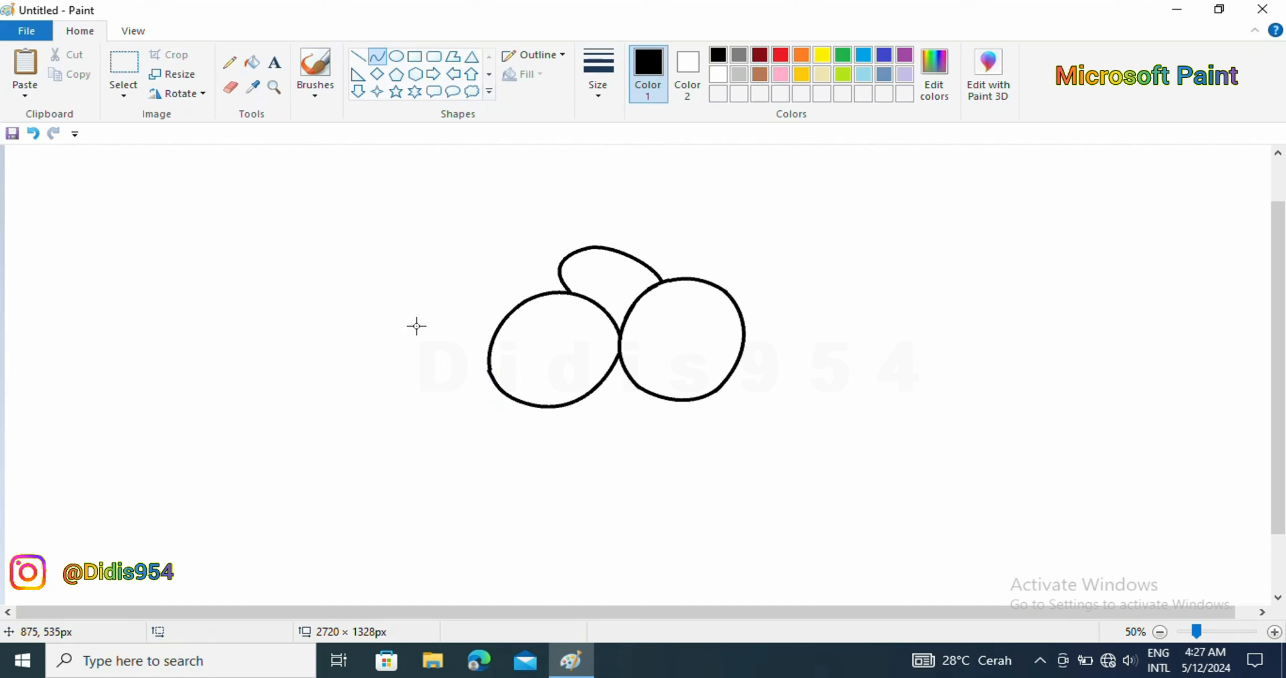
# Draw a curved lobe behind the left circle's upper-left side, starting from the edge of the upper lobe.
pyautogui.click(230, 87)
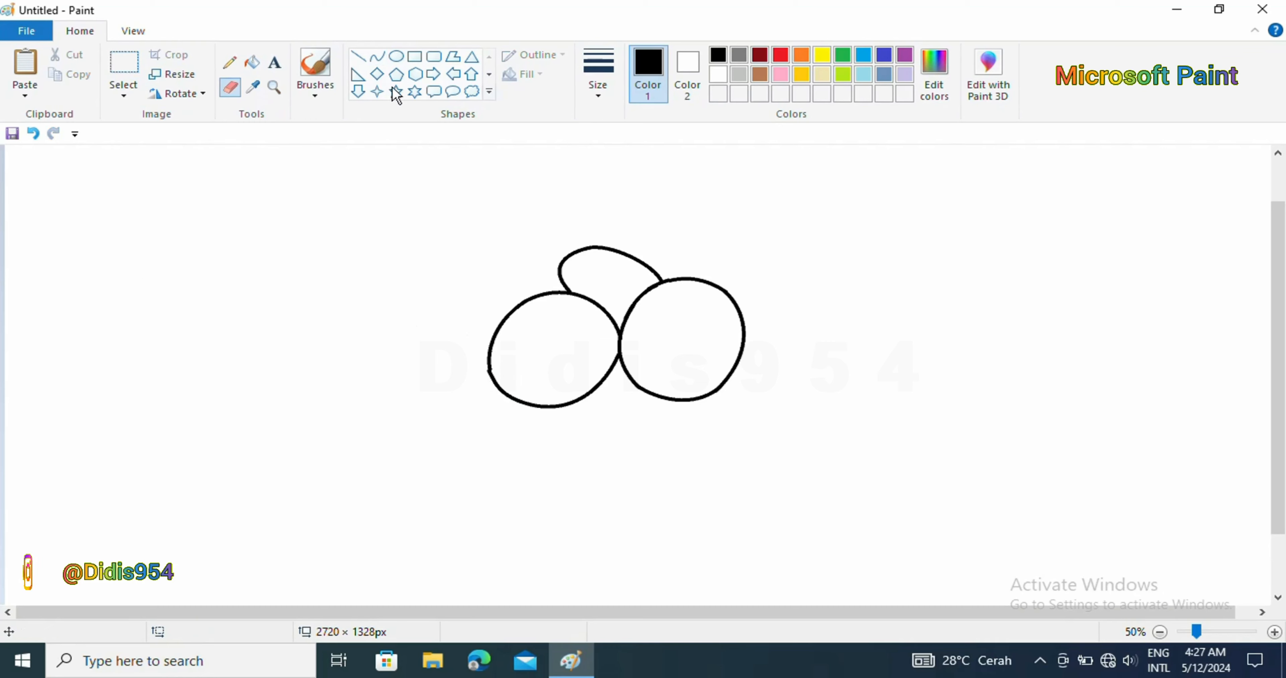
pyautogui.click(377, 56)
pyautogui.moveTo(559, 267); pyautogui.dragTo(453, 305)
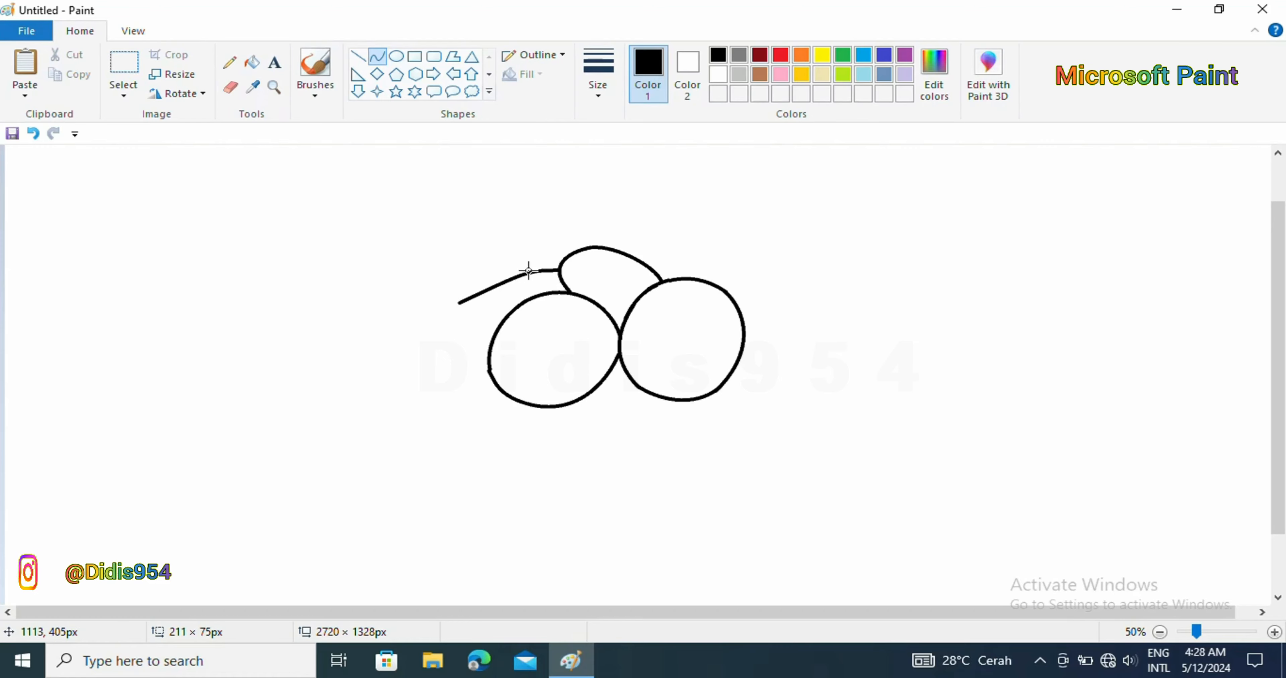
pyautogui.moveTo(525, 272)
pyautogui.mouseDown()
pyautogui.moveTo(479, 269)
pyautogui.moveTo(449, 345)
pyautogui.mouseUp()
# Draw a round outline above the centre circle and a short arc at its lower-right edge.
pyautogui.moveTo(657, 278)
pyautogui.mouseDown()
pyautogui.moveTo(699, 206)
pyautogui.moveTo(654, 226)
pyautogui.moveTo(649, 215)
pyautogui.moveTo(762, 229)
pyautogui.moveTo(760, 212)
pyautogui.moveTo(764, 287)
pyautogui.moveTo(731, 297)
pyautogui.moveTo(772, 246)
pyautogui.moveTo(776, 295)
pyautogui.moveTo(735, 301)
pyautogui.moveTo(769, 246)
pyautogui.moveTo(769, 290)
pyautogui.moveTo(778, 224)
pyautogui.mouseUp()
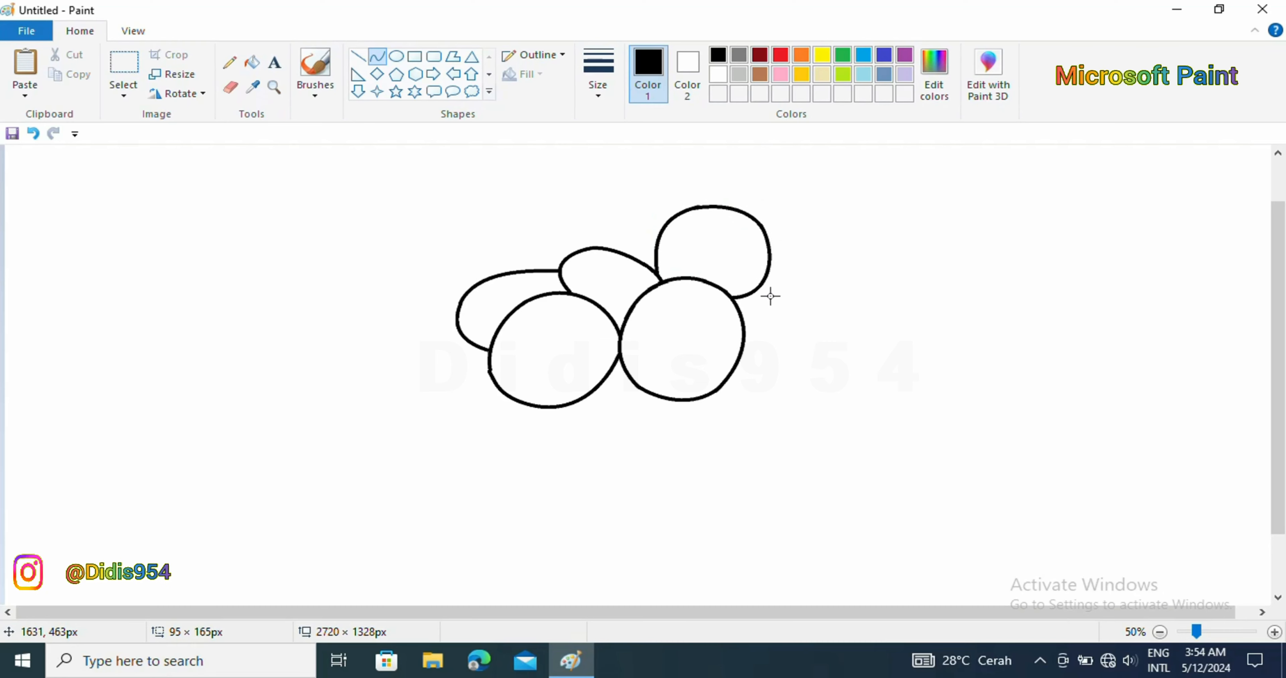
pyautogui.click(843, 299)
pyautogui.hotkey('ctrl', 'z')
pyautogui.moveTo(767, 270); pyautogui.dragTo(782, 286)
pyautogui.click(809, 292)
# Draw a round outline against the centre circle's right side and a short arc bridging the gap beneath the two.
pyautogui.moveTo(745, 329); pyautogui.dragTo(822, 286)
pyautogui.moveTo(757, 319)
pyautogui.mouseDown()
pyautogui.moveTo(775, 278)
pyautogui.moveTo(863, 330)
pyautogui.moveTo(862, 297)
pyautogui.moveTo(814, 375)
pyautogui.moveTo(825, 386)
pyautogui.moveTo(861, 347)
pyautogui.moveTo(855, 367)
pyautogui.mouseUp()
pyautogui.click(864, 337)
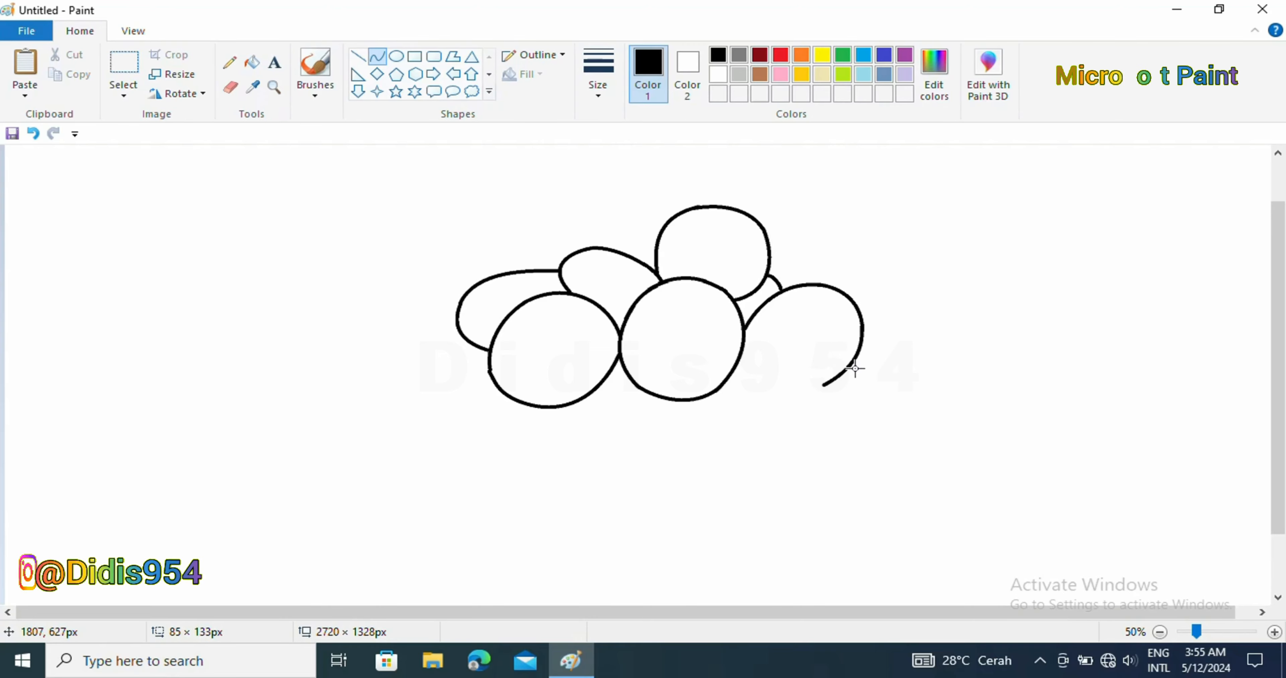
pyautogui.click(925, 372)
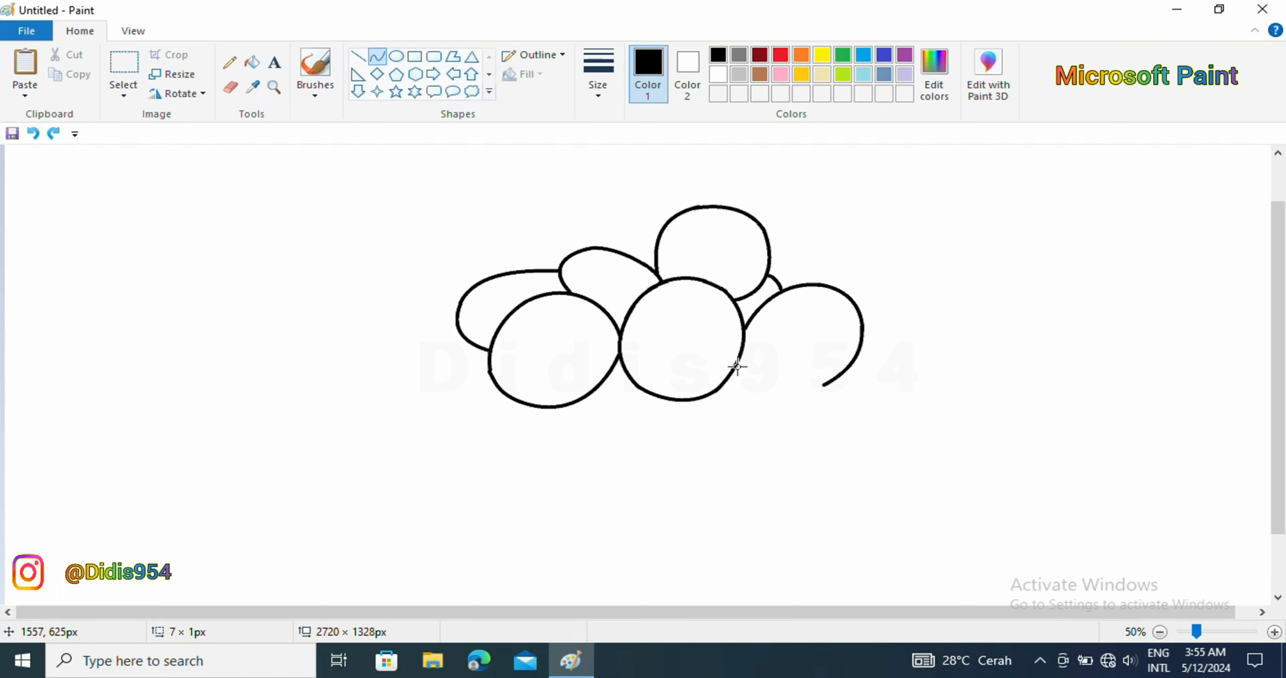
pyautogui.moveTo(737, 367); pyautogui.dragTo(787, 398)
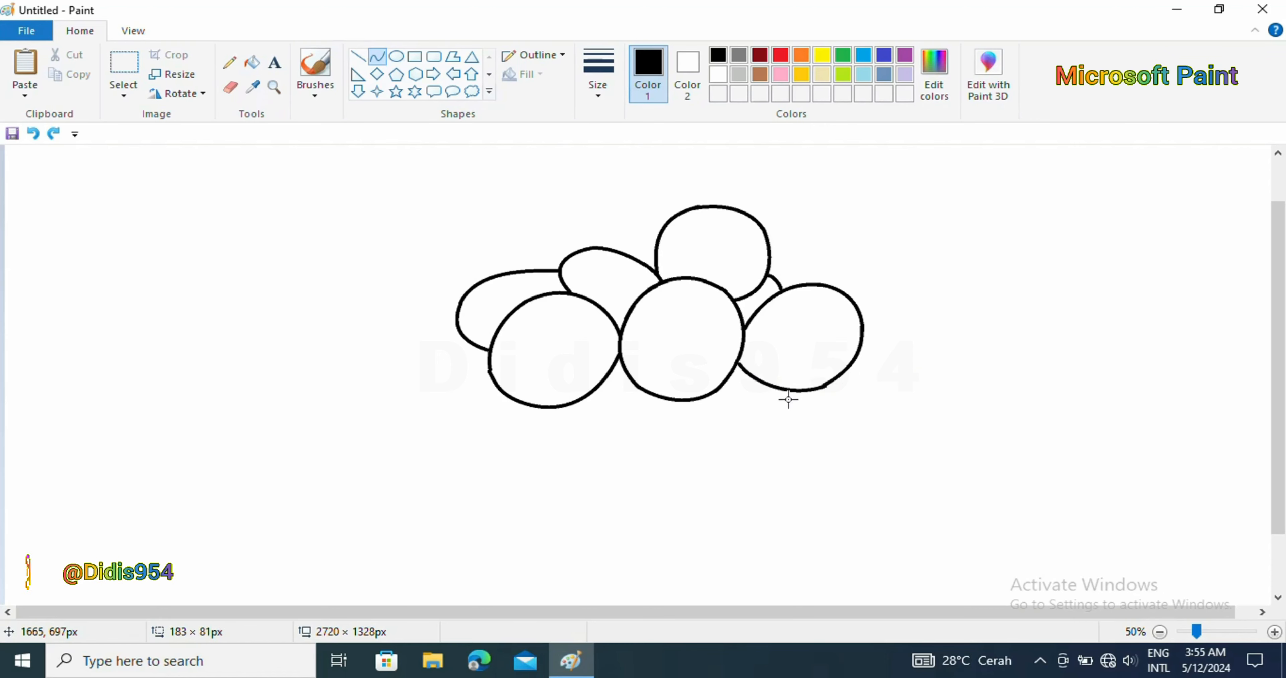
pyautogui.click(746, 378)
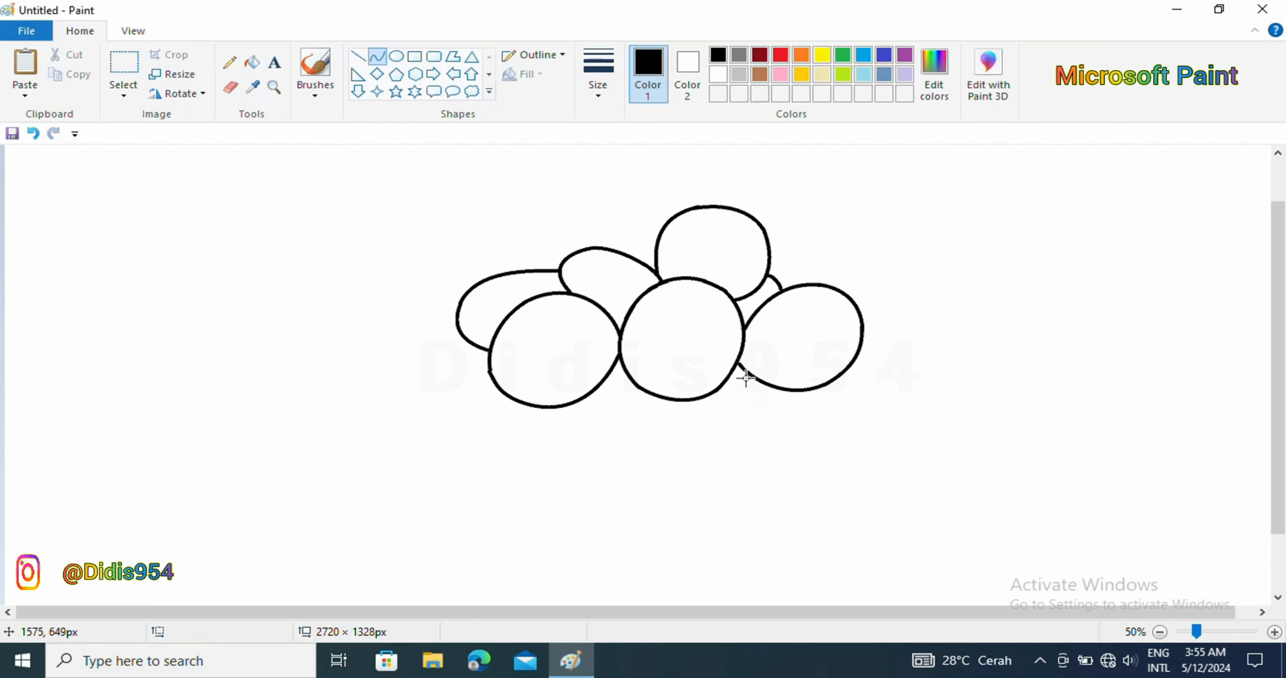
pyautogui.moveTo(727, 382); pyautogui.dragTo(754, 378)
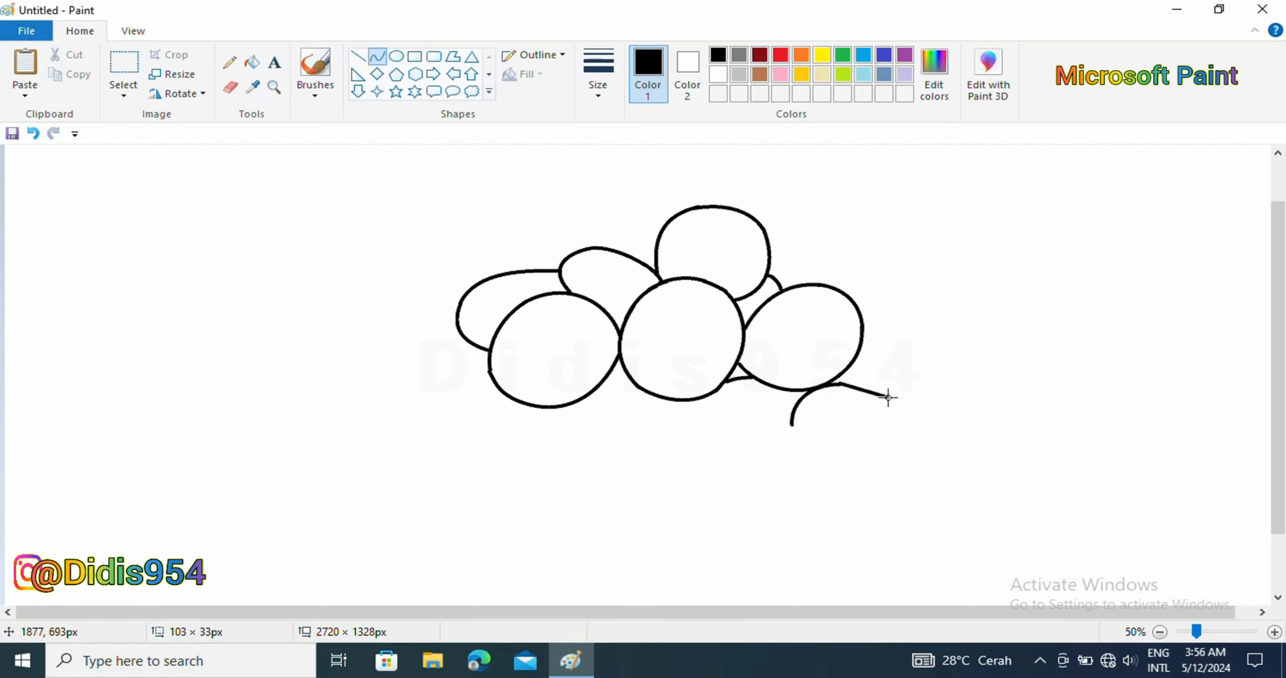
# Draw the curved right side and lower edge of a round outline beneath the right circle.
pyautogui.moveTo(888, 398); pyautogui.dragTo(890, 454)
pyautogui.moveTo(866, 384); pyautogui.dragTo(913, 418)
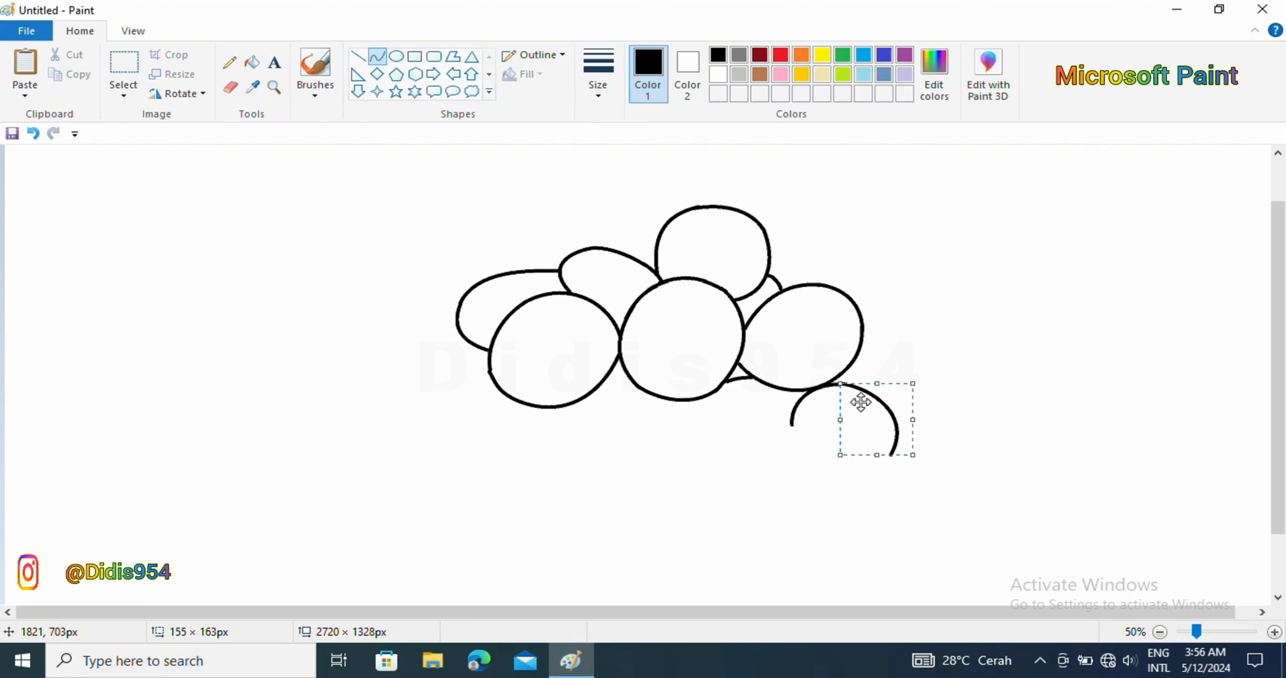
pyautogui.moveTo(840, 384); pyautogui.dragTo(839, 384)
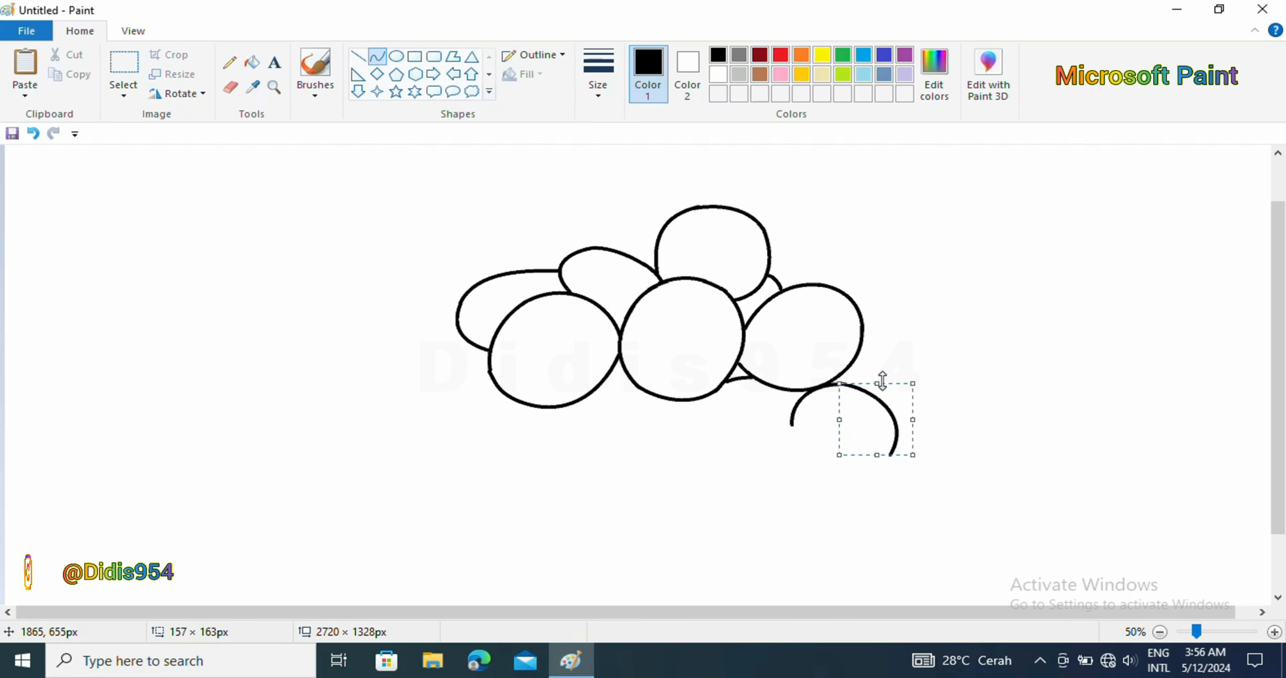
pyautogui.click(897, 458)
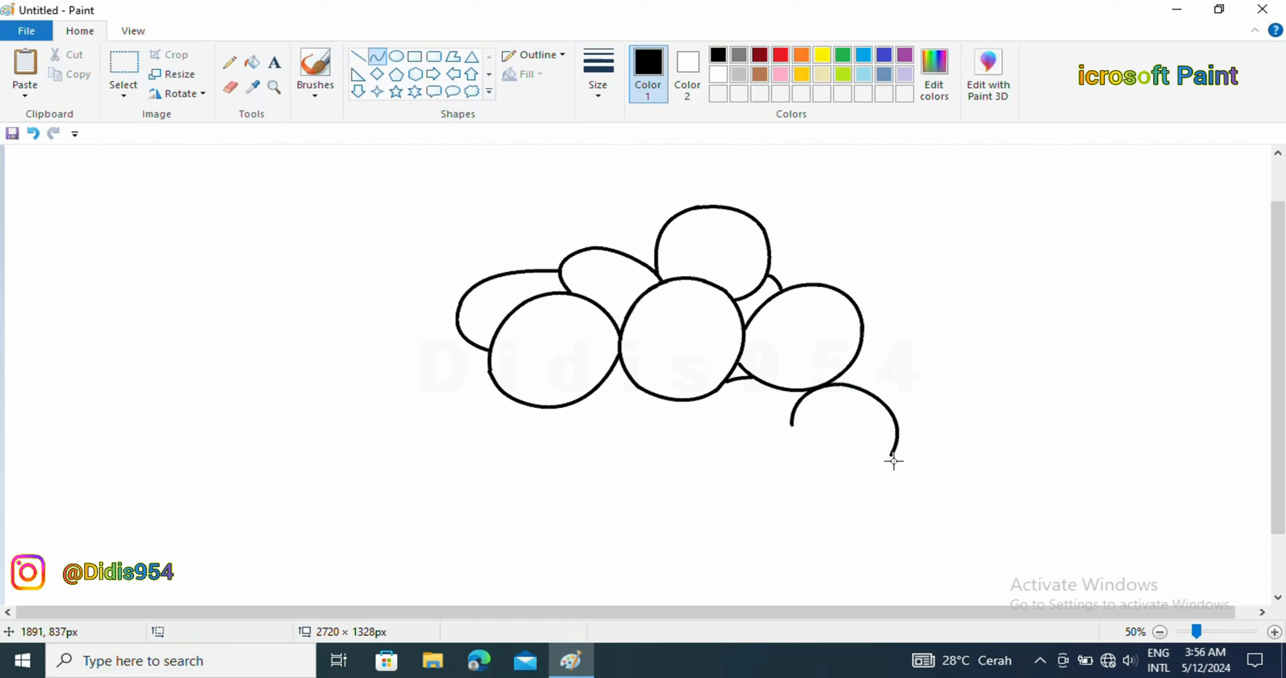
pyautogui.moveTo(814, 464)
pyautogui.mouseDown()
pyautogui.moveTo(889, 456)
pyautogui.moveTo(875, 481)
pyautogui.mouseUp()
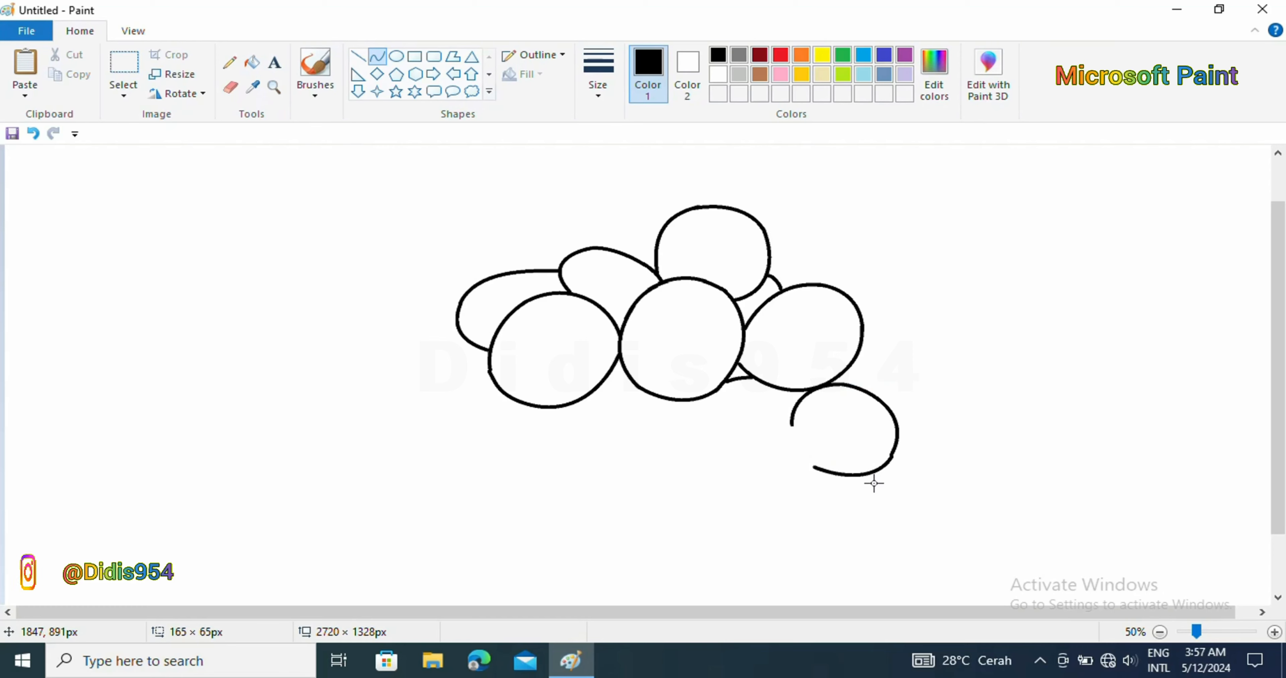
pyautogui.click(735, 458)
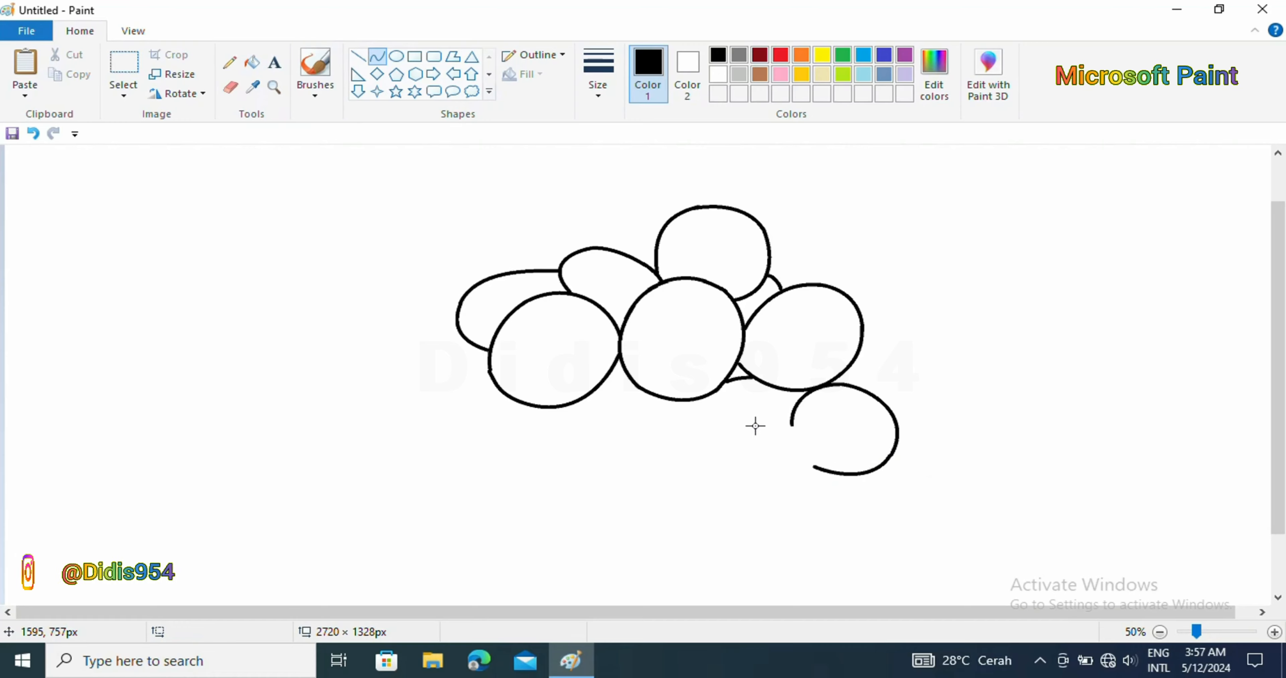
# Draw the curved upper half of an oval overlapping the lower-right circle's left side, trimming the excess line end.
pyautogui.moveTo(756, 423)
pyautogui.mouseDown()
pyautogui.moveTo(809, 474)
pyautogui.moveTo(788, 423)
pyautogui.moveTo(827, 439)
pyautogui.mouseUp()
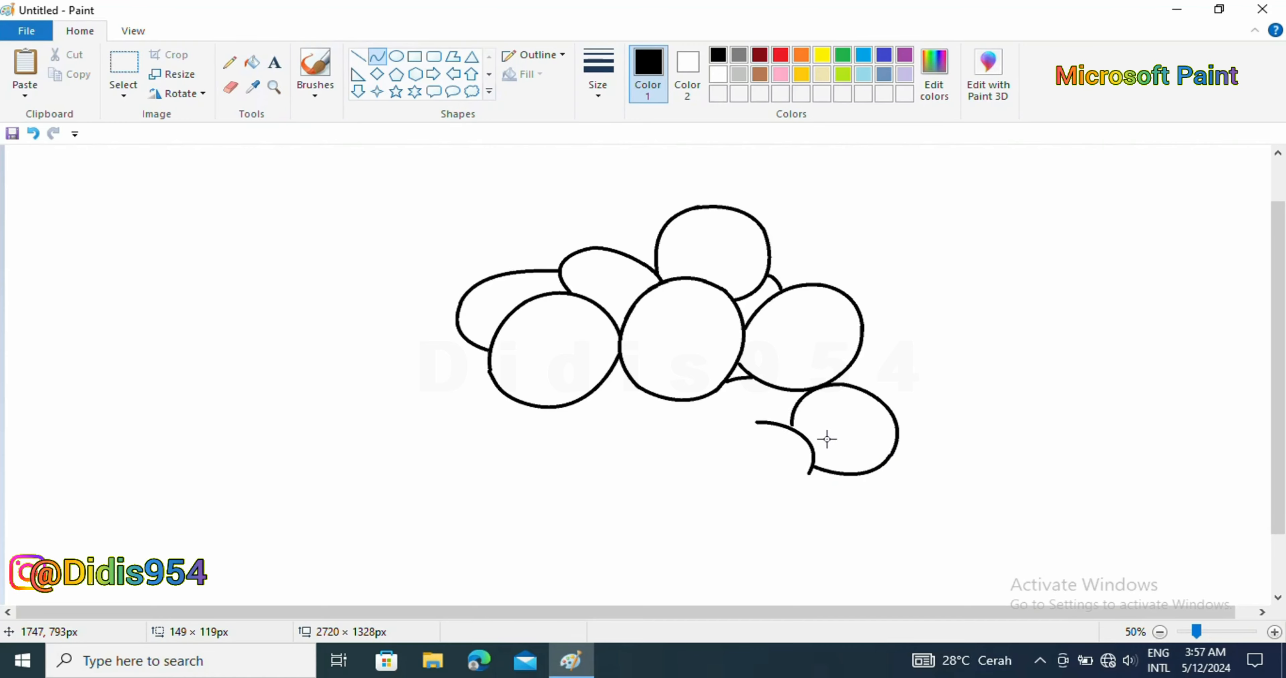
pyautogui.click(230, 87)
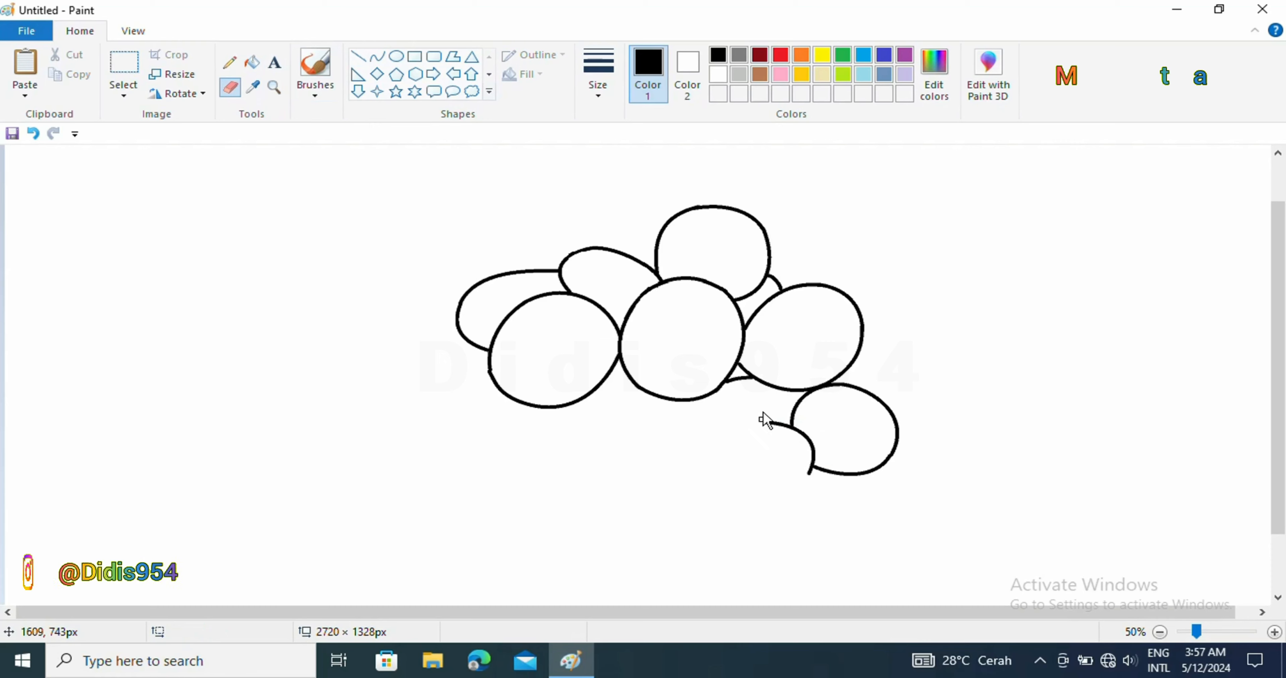
pyautogui.click(377, 56)
pyautogui.moveTo(774, 424)
pyautogui.mouseDown()
pyautogui.moveTo(715, 468)
pyautogui.moveTo(749, 420)
pyautogui.moveTo(707, 439)
pyautogui.moveTo(713, 431)
pyautogui.mouseUp()
pyautogui.moveTo(714, 468); pyautogui.dragTo(711, 466)
pyautogui.moveTo(778, 419); pyautogui.dragTo(773, 423)
pyautogui.click(738, 393)
pyautogui.moveTo(713, 464)
pyautogui.mouseDown()
pyautogui.moveTo(809, 472)
pyautogui.moveTo(723, 476)
pyautogui.moveTo(783, 516)
pyautogui.moveTo(759, 513)
pyautogui.mouseUp()
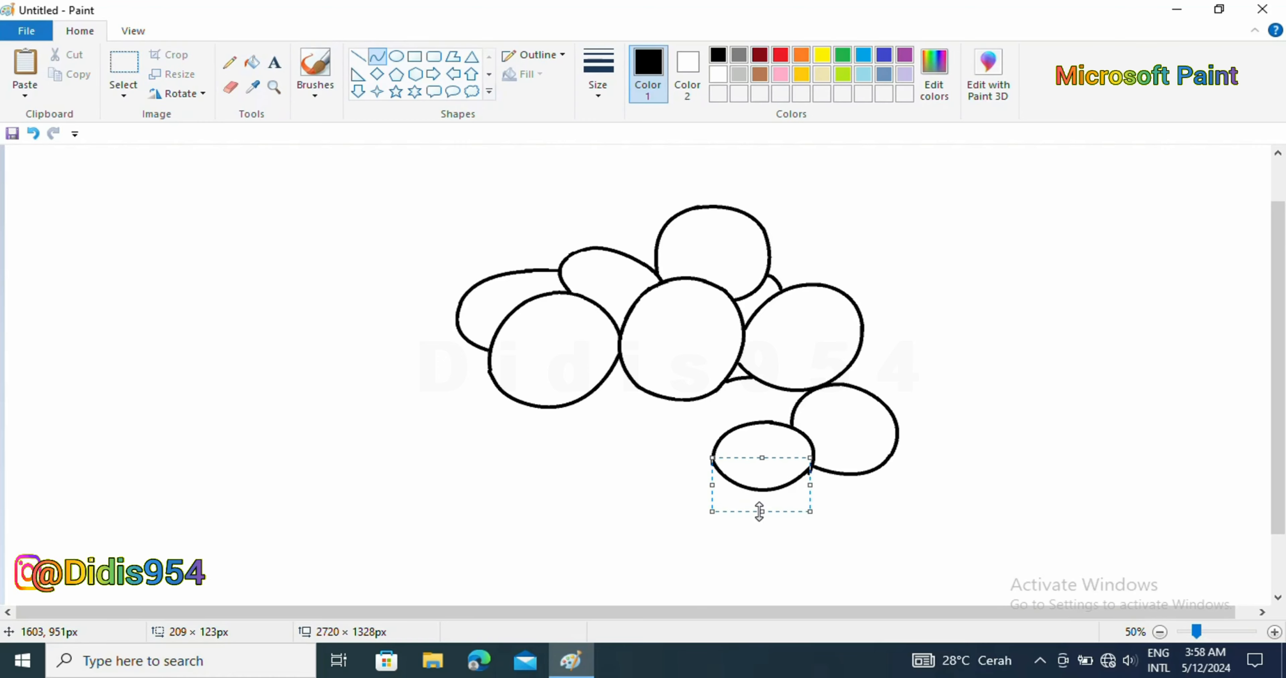
pyautogui.click(877, 514)
pyautogui.hotkey('ctrl', 'z')
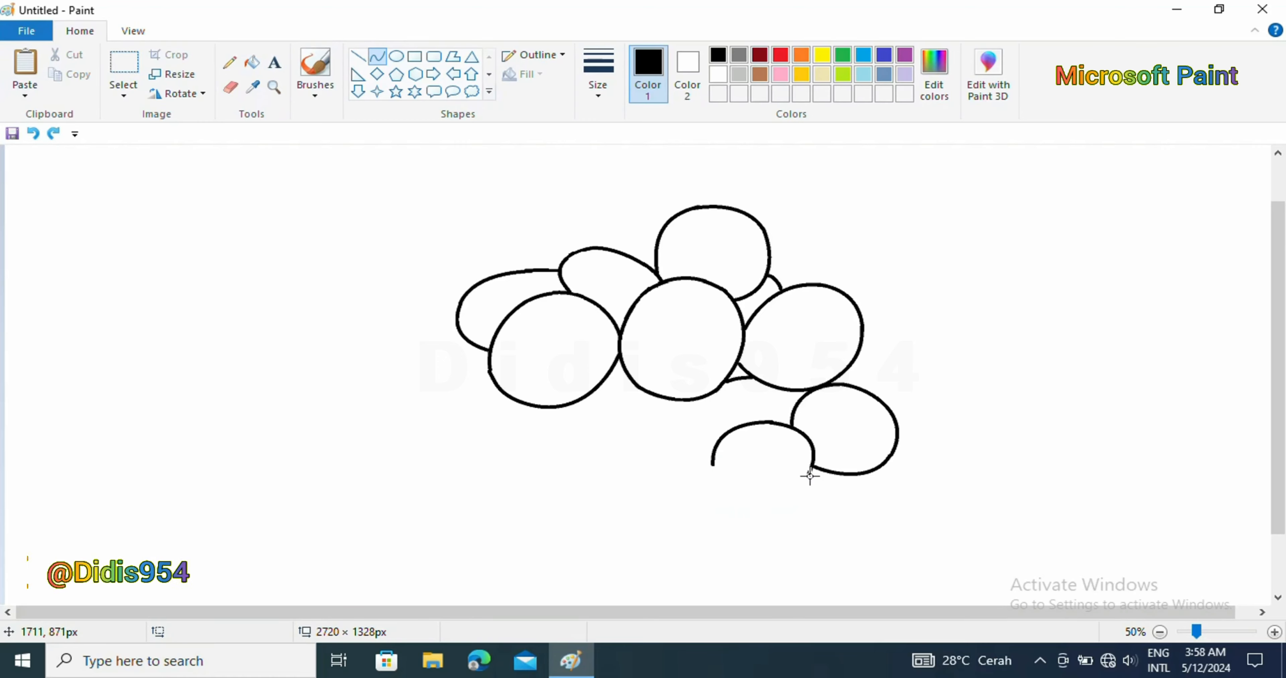
# Close the lower half of the small oval with rounded black curves.
pyautogui.moveTo(716, 478); pyautogui.dragTo(714, 462)
pyautogui.moveTo(792, 484); pyautogui.dragTo(795, 493)
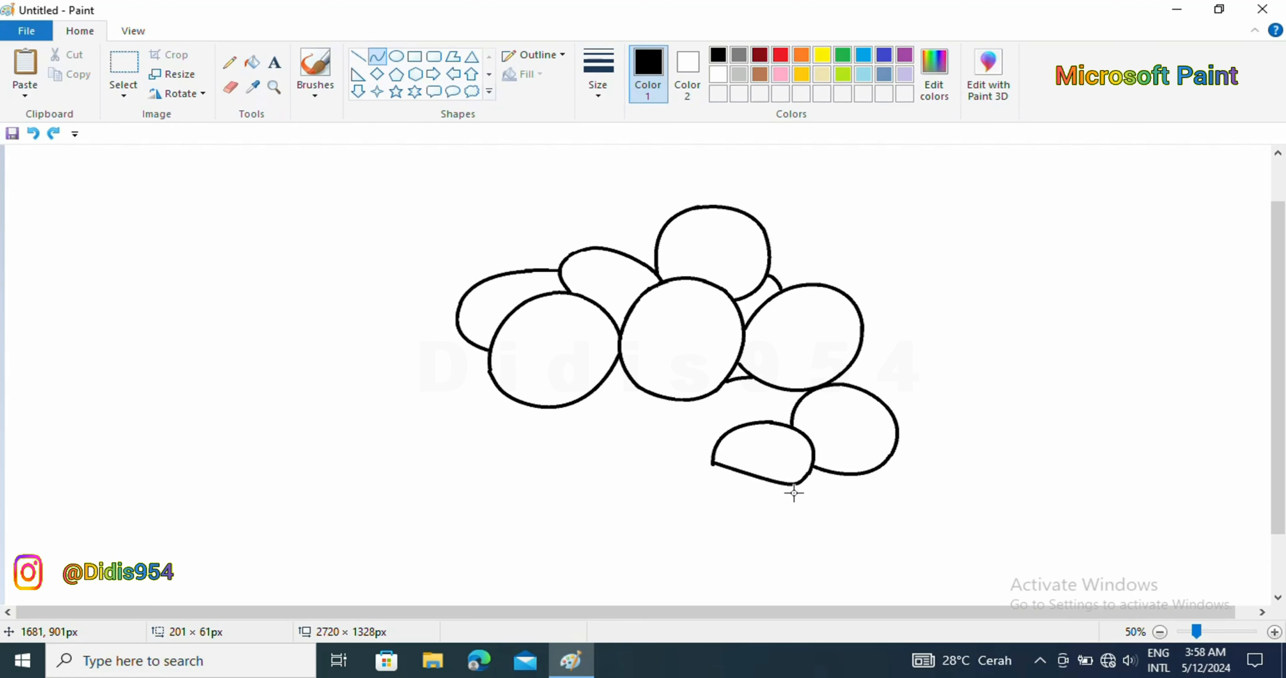
pyautogui.moveTo(715, 472); pyautogui.dragTo(715, 501)
pyautogui.hotkey('ctrl', 'z')
pyautogui.moveTo(713, 459)
pyautogui.mouseDown()
pyautogui.moveTo(777, 488)
pyautogui.moveTo(709, 479)
pyautogui.mouseUp()
pyautogui.moveTo(736, 488); pyautogui.dragTo(798, 487)
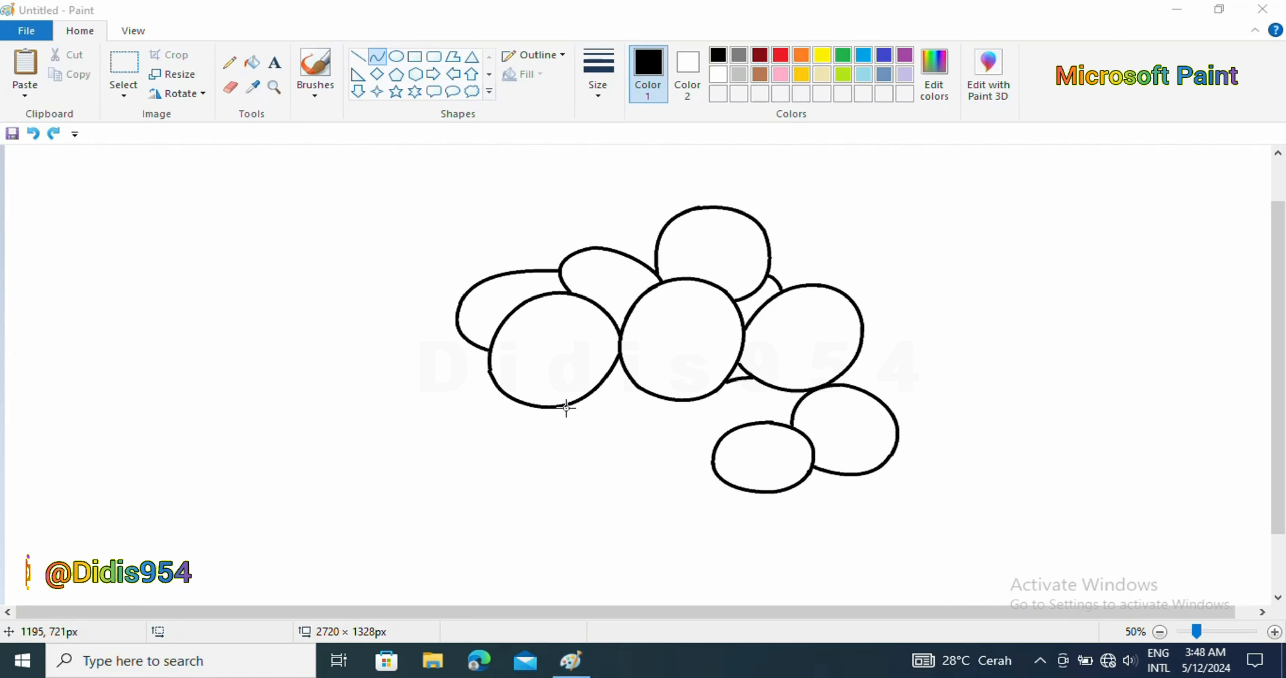
# Draw the left side and upper-right arc of a partial round outline beneath the left circle.
pyautogui.moveTo(553, 408); pyautogui.dragTo(546, 478)
pyautogui.moveTo(540, 438); pyautogui.dragTo(532, 421)
pyautogui.moveTo(524, 446); pyautogui.dragTo(513, 456)
pyautogui.moveTo(580, 400)
pyautogui.mouseDown()
pyautogui.moveTo(622, 421)
pyautogui.moveTo(637, 468)
pyautogui.moveTo(611, 438)
pyautogui.mouseUp()
pyautogui.click(610, 406)
pyautogui.click(618, 413)
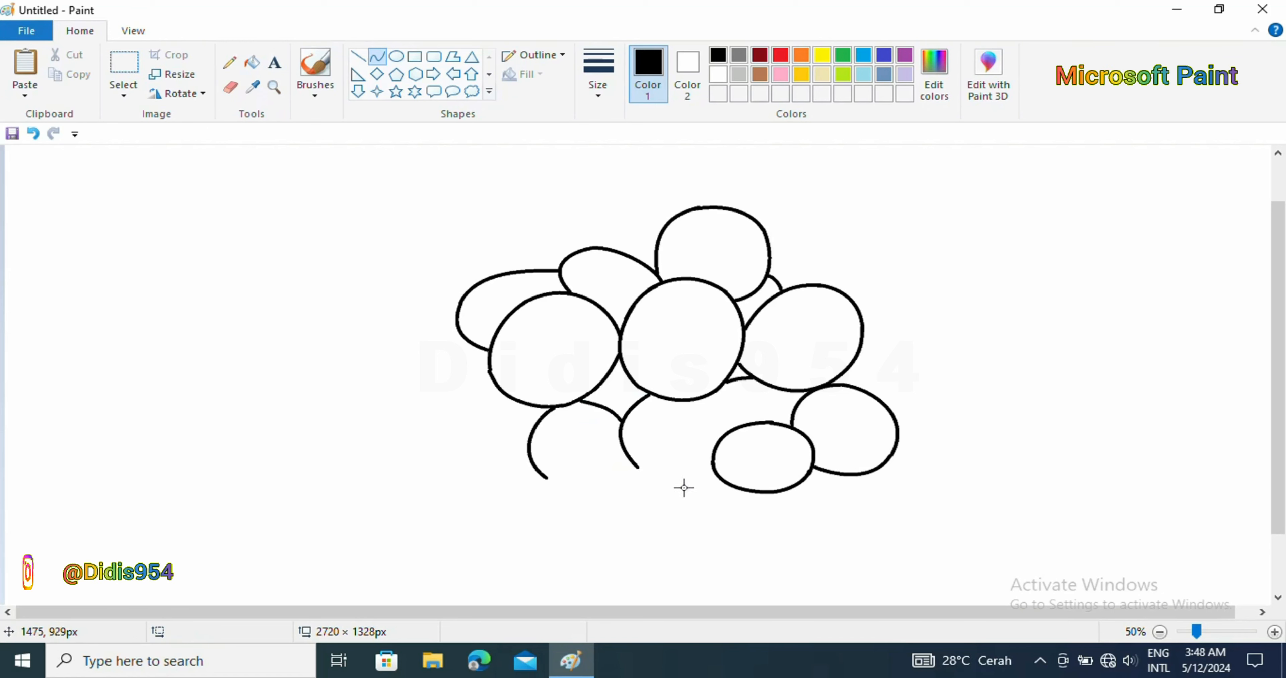
# Add a curved lower edge to the outline beneath the centre circle and trim its right end with the Eraser.
pyautogui.moveTo(697, 466); pyautogui.dragTo(664, 476)
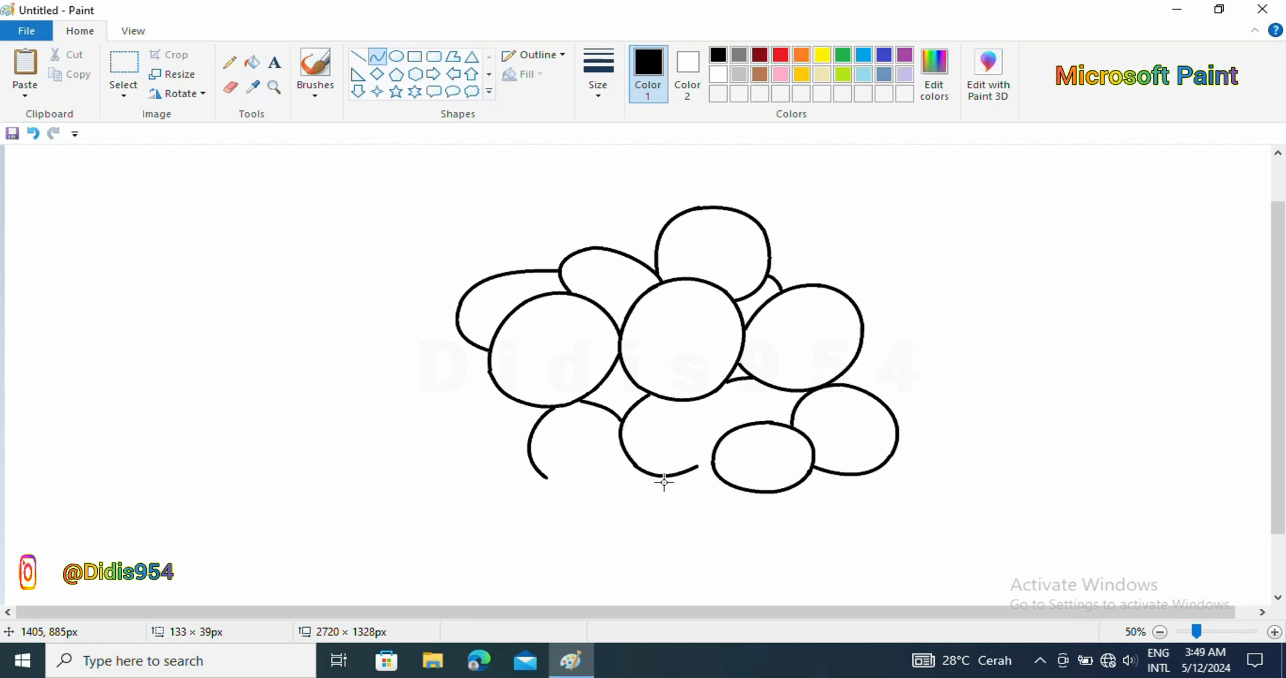
pyautogui.click(664, 483)
pyautogui.click(588, 492)
pyautogui.click(230, 88)
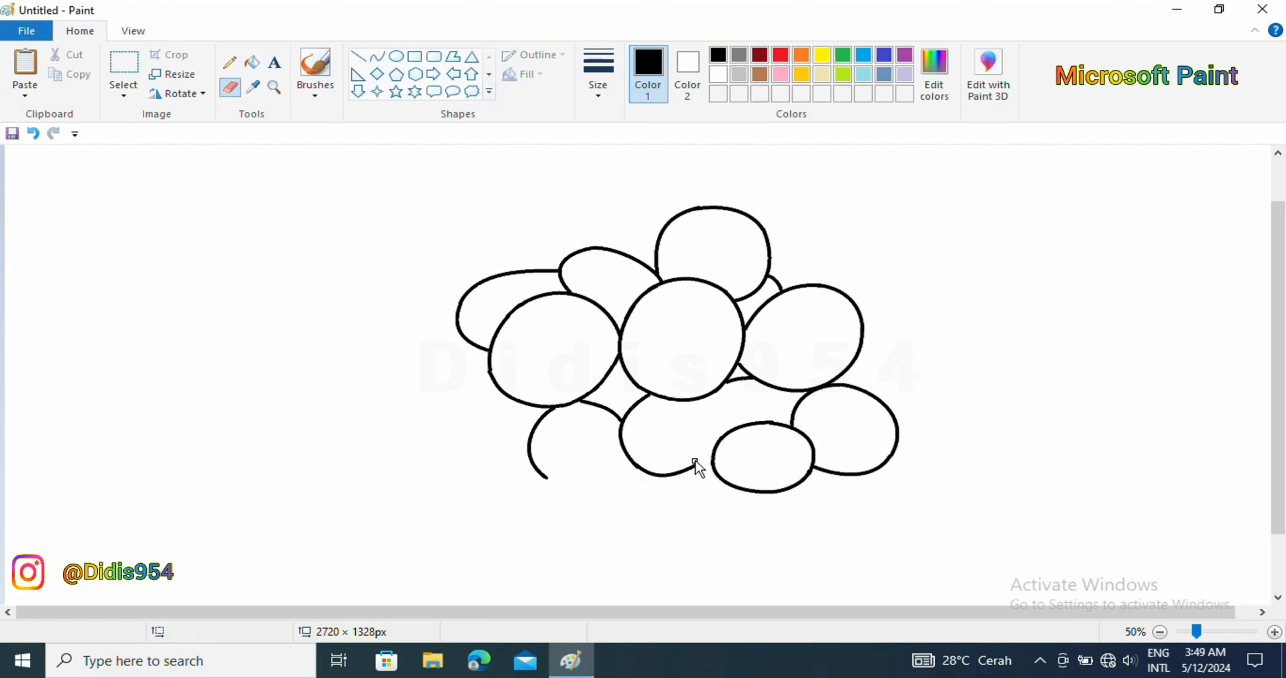
# Draw a closed oval from black curves beneath the centre circle, overlapping the open outline and meeting the small oval.
pyautogui.click(377, 56)
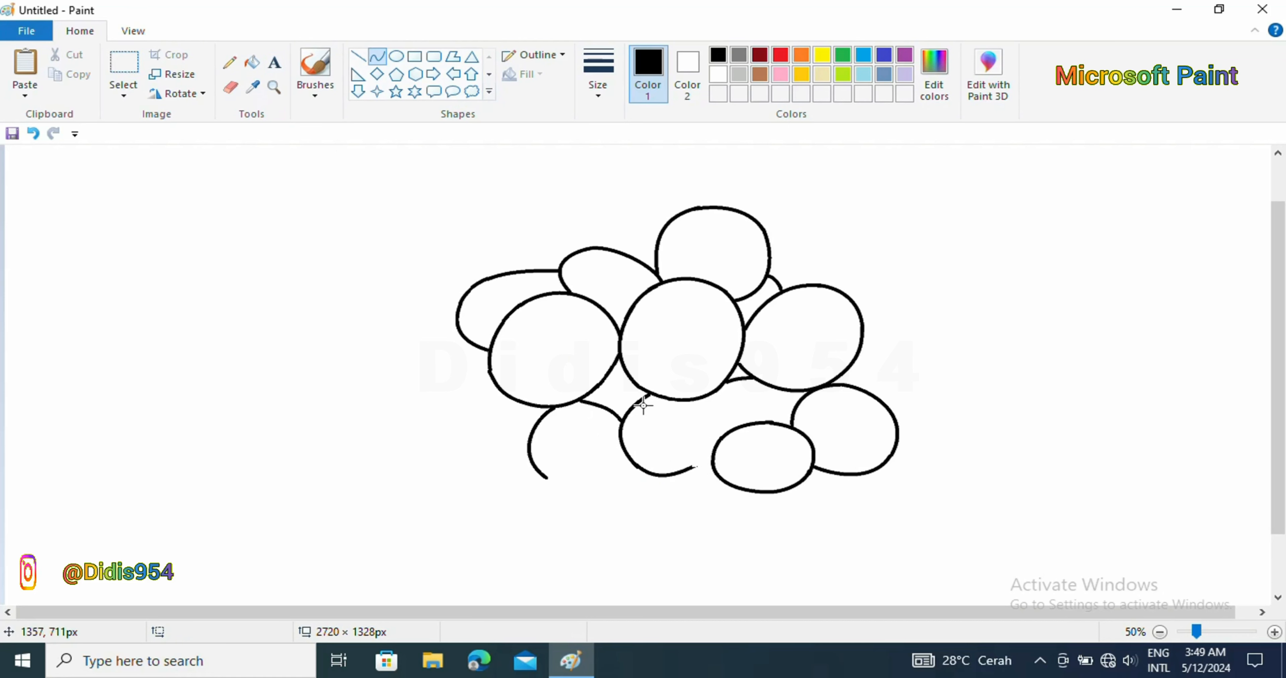
pyautogui.moveTo(640, 441); pyautogui.dragTo(660, 387)
pyautogui.click(628, 418)
pyautogui.click(565, 439)
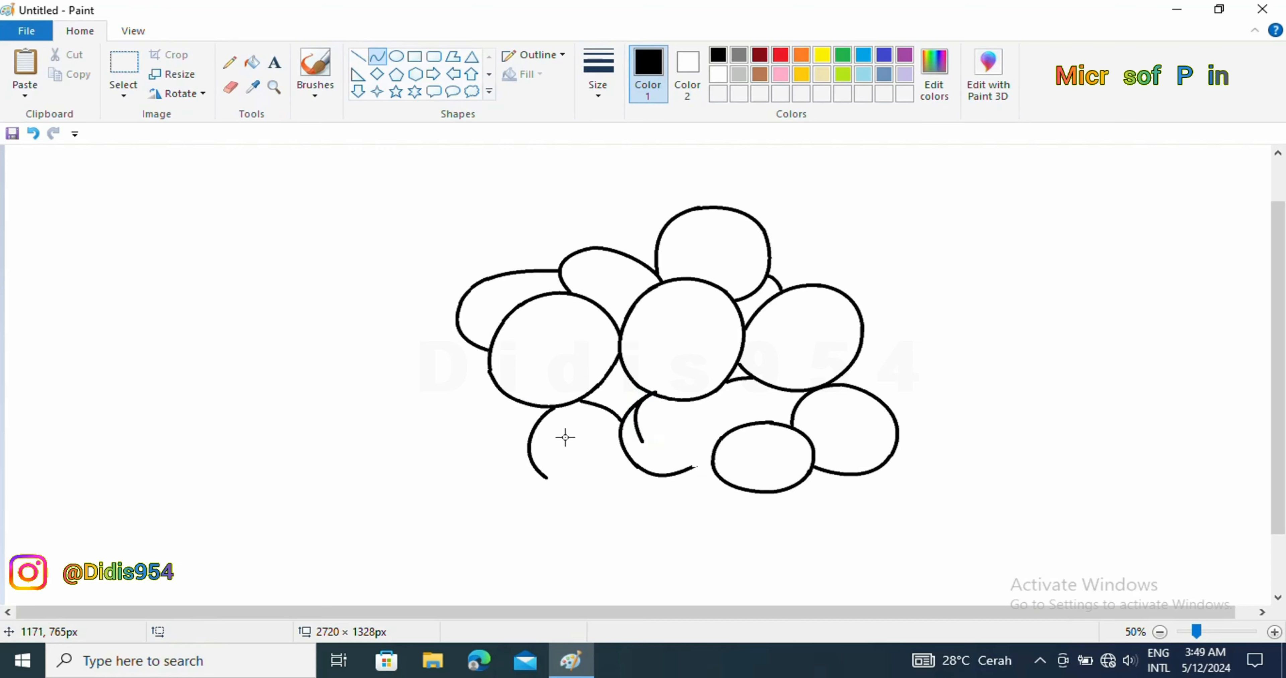
pyautogui.moveTo(642, 441)
pyautogui.mouseDown()
pyautogui.moveTo(703, 462)
pyautogui.moveTo(652, 455)
pyautogui.moveTo(682, 474)
pyautogui.mouseUp()
pyautogui.moveTo(684, 403)
pyautogui.mouseDown()
pyautogui.moveTo(720, 433)
pyautogui.moveTo(705, 460)
pyautogui.moveTo(722, 447)
pyautogui.moveTo(712, 411)
pyautogui.moveTo(703, 464)
pyautogui.mouseUp()
pyautogui.click(33, 135)
pyautogui.moveTo(699, 422)
pyautogui.mouseDown()
pyautogui.moveTo(698, 408)
pyautogui.moveTo(728, 442)
pyautogui.mouseUp()
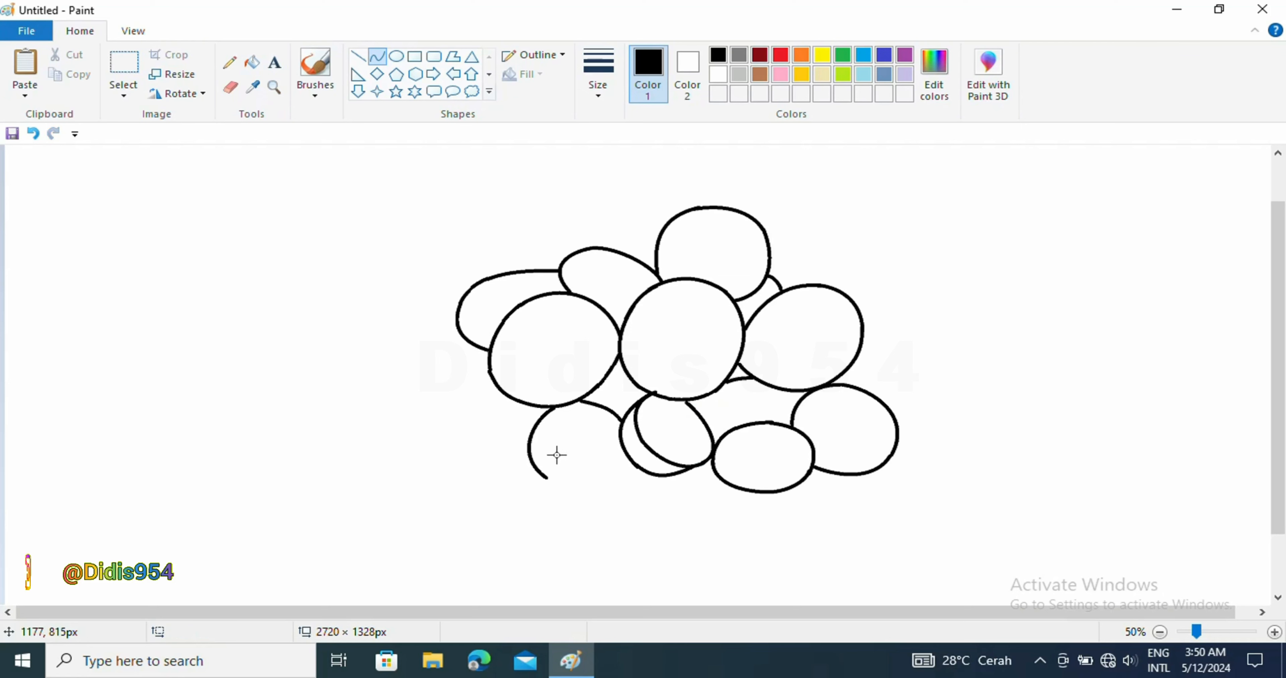
# Close the lower edge of the round outline beneath the left circle with black curves.
pyautogui.moveTo(547, 478)
pyautogui.mouseDown()
pyautogui.moveTo(630, 454)
pyautogui.moveTo(574, 479)
pyautogui.moveTo(579, 499)
pyautogui.mouseUp()
pyautogui.moveTo(611, 482); pyautogui.dragTo(618, 481)
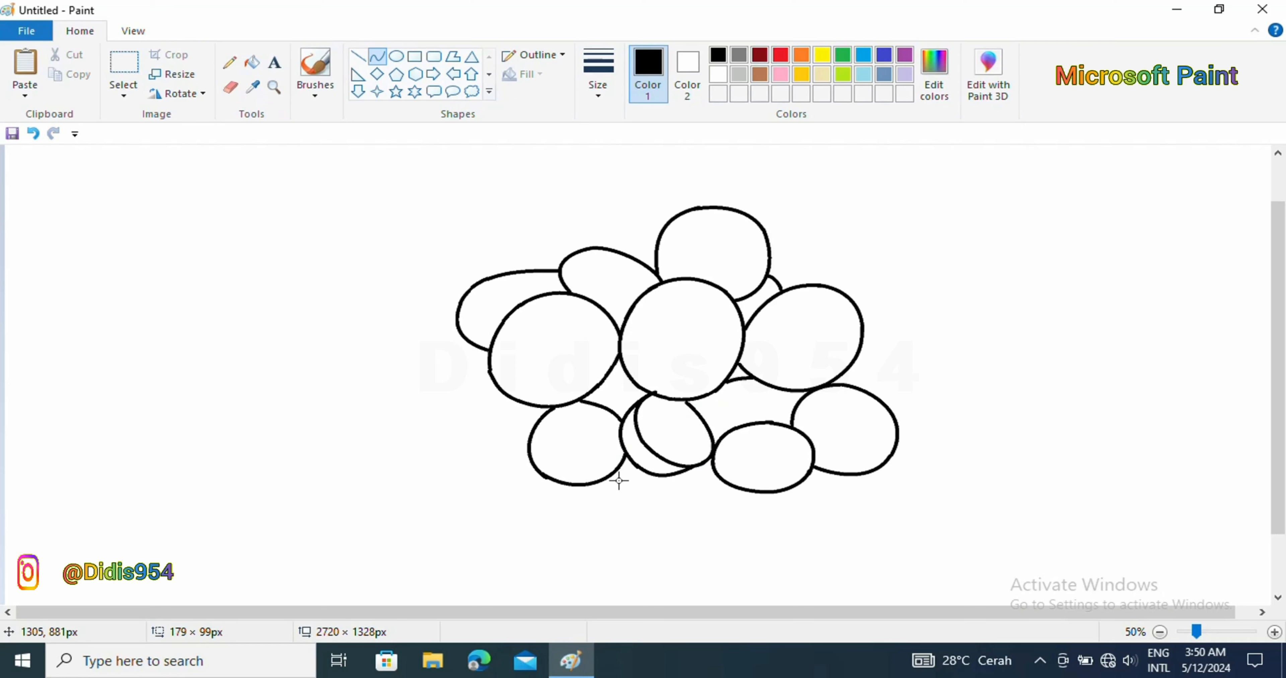
pyautogui.click(687, 520)
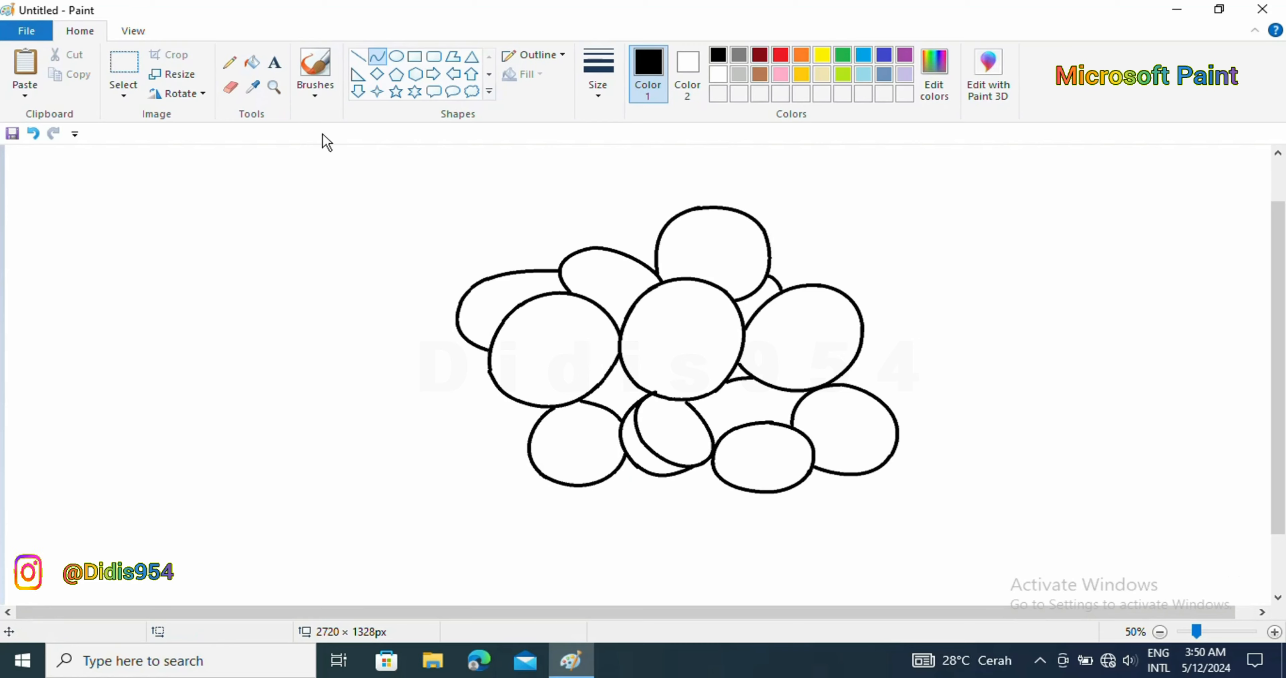
# Draw a narrow tilted oval with a thinner black line inside the left circle and add a short slanted line at its centre.
pyautogui.click(598, 75)
pyautogui.click(611, 180)
pyautogui.moveTo(547, 321)
pyautogui.mouseDown()
pyautogui.moveTo(578, 329)
pyautogui.moveTo(576, 300)
pyautogui.moveTo(544, 330)
pyautogui.moveTo(542, 383)
pyautogui.moveTo(553, 382)
pyautogui.mouseUp()
pyautogui.click(230, 88)
pyautogui.click(378, 57)
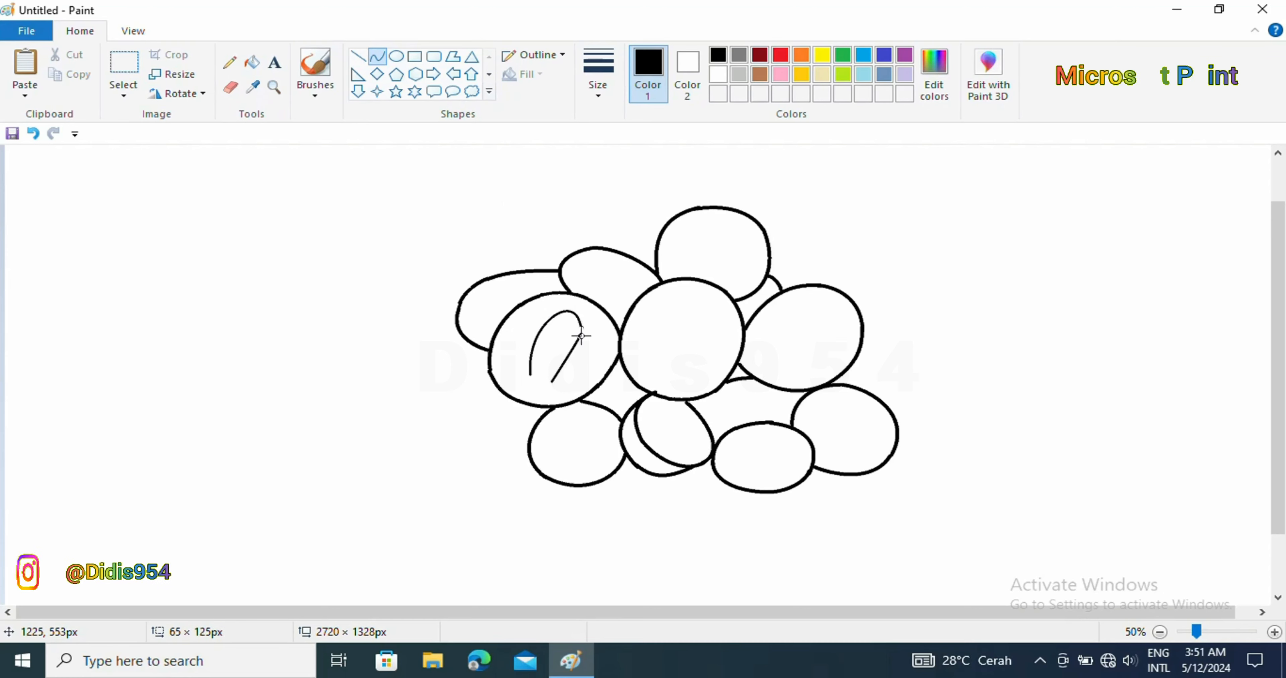
pyautogui.moveTo(579, 341); pyautogui.dragTo(576, 370)
pyautogui.click(531, 373)
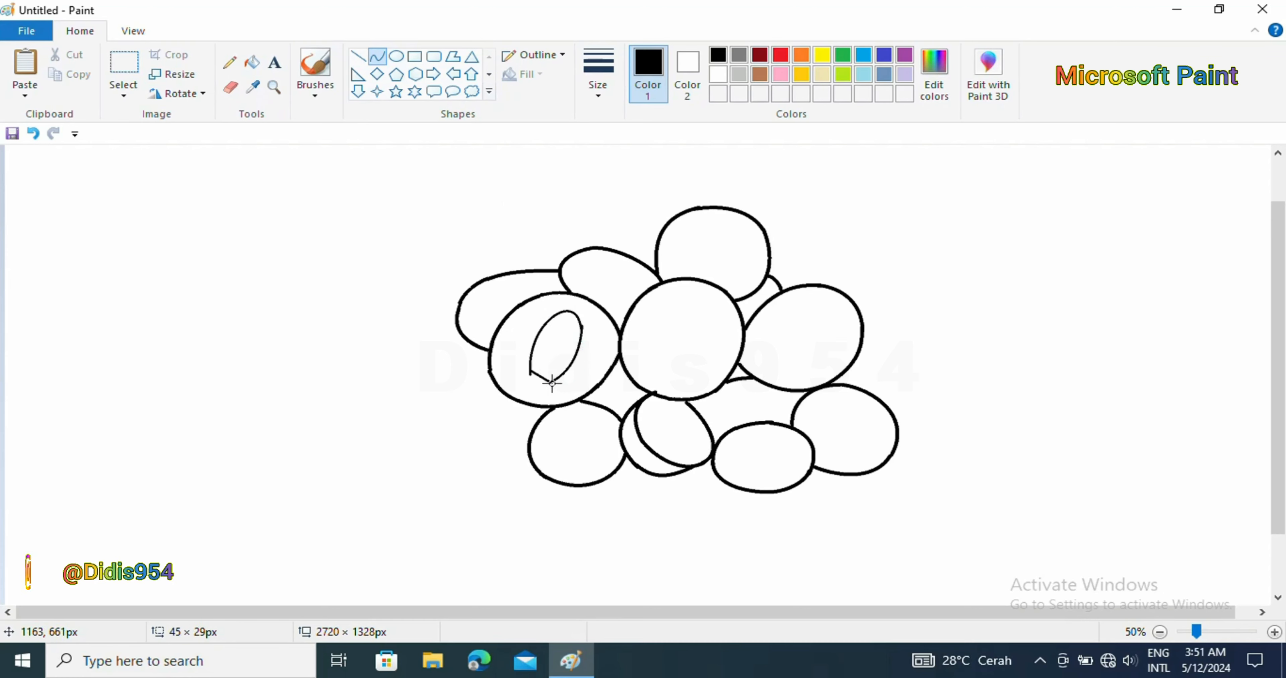
pyautogui.moveTo(541, 391); pyautogui.dragTo(528, 373)
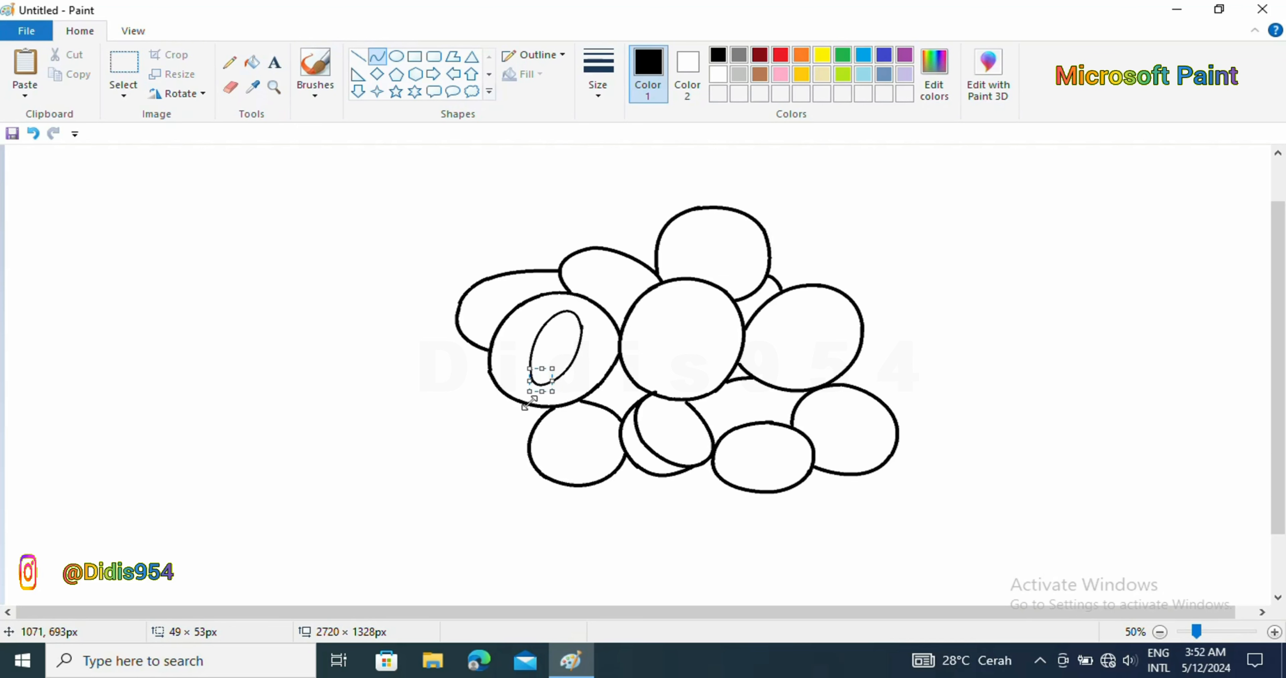
pyautogui.click(456, 396)
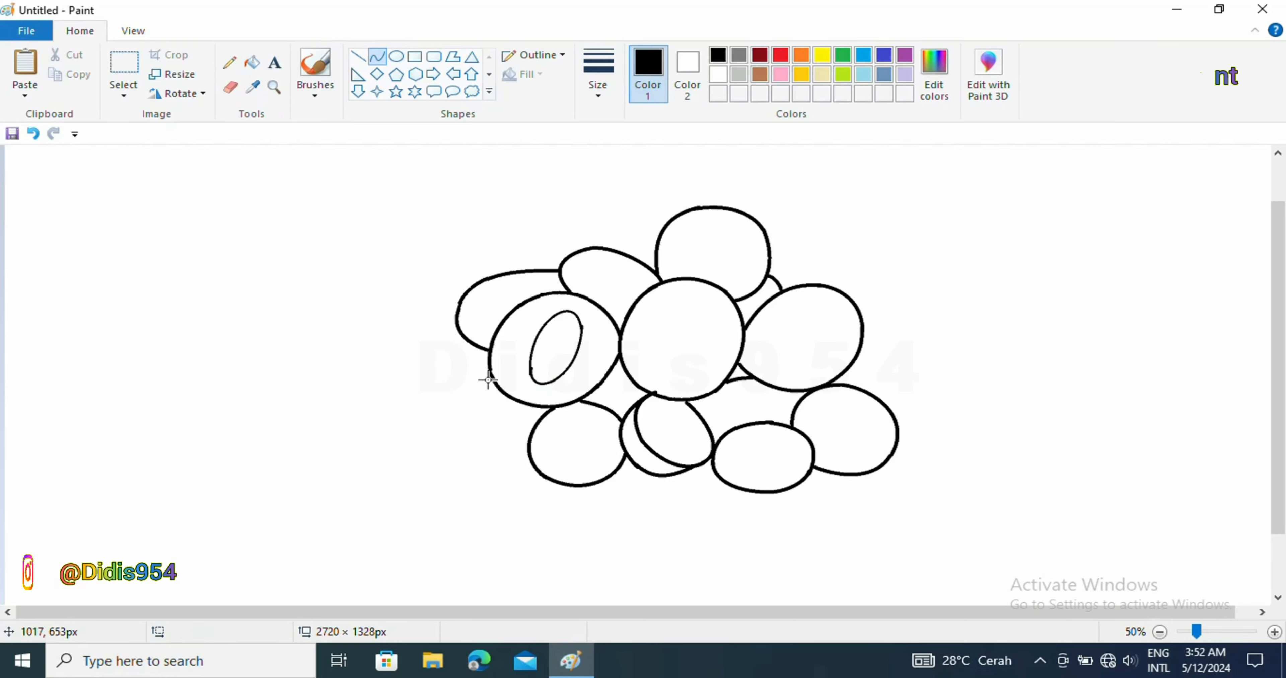
pyautogui.moveTo(569, 332); pyautogui.dragTo(549, 367)
pyautogui.click(611, 399)
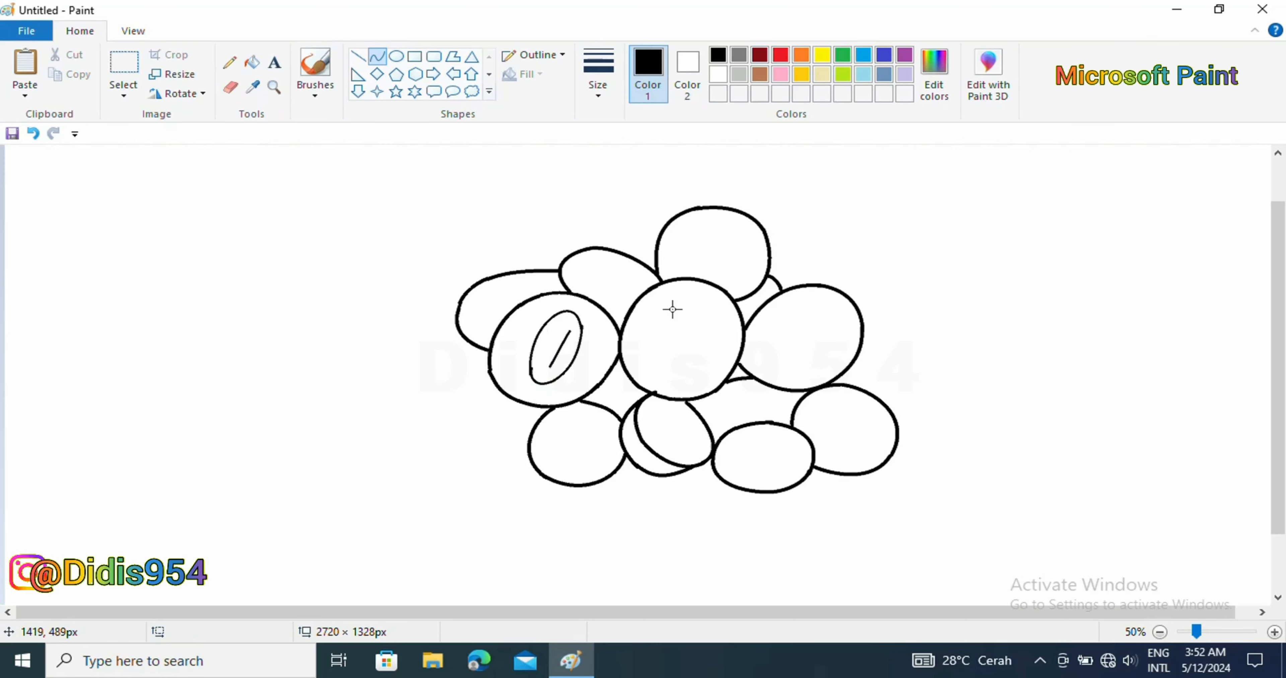
# Draw a narrow tilted oval from thin black curves inside the centre circle, with a short slanted line in its middle.
pyautogui.click(696, 290)
pyautogui.moveTo(660, 365)
pyautogui.mouseDown()
pyautogui.moveTo(699, 363)
pyautogui.moveTo(684, 383)
pyautogui.mouseUp()
pyautogui.click(705, 306)
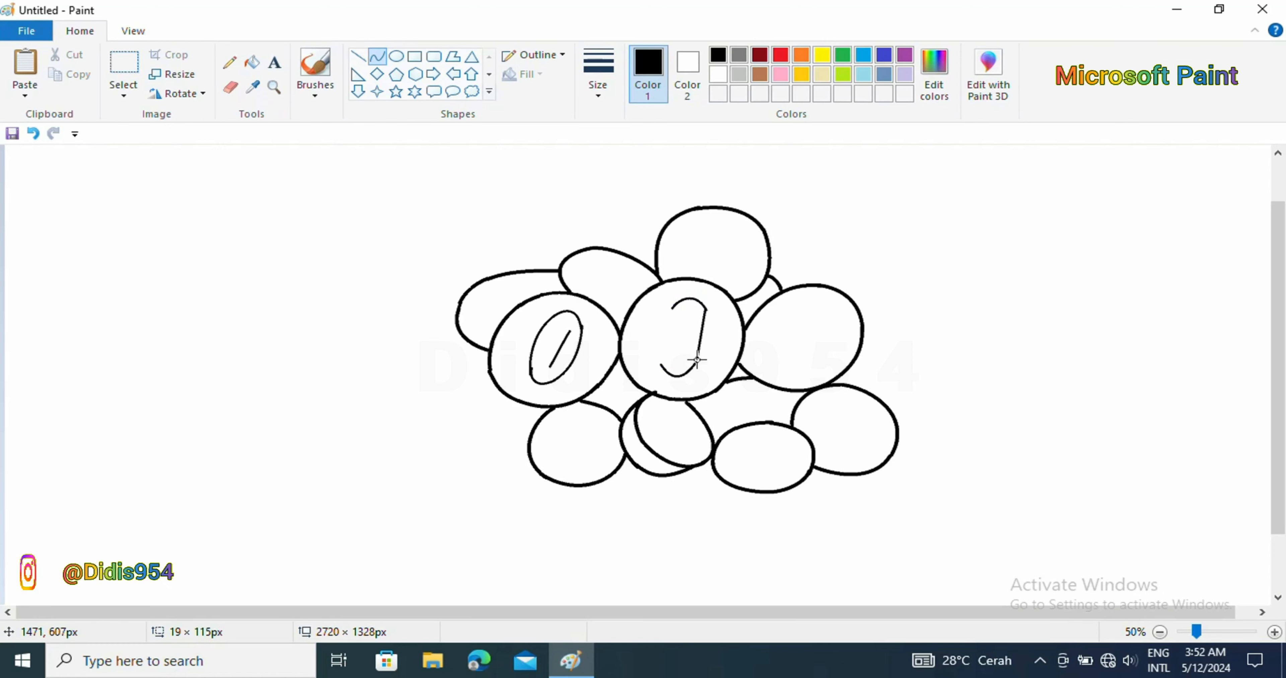
pyautogui.moveTo(709, 318)
pyautogui.mouseDown()
pyautogui.moveTo(717, 333)
pyautogui.moveTo(651, 347)
pyautogui.moveTo(689, 324)
pyautogui.moveTo(683, 346)
pyautogui.mouseUp()
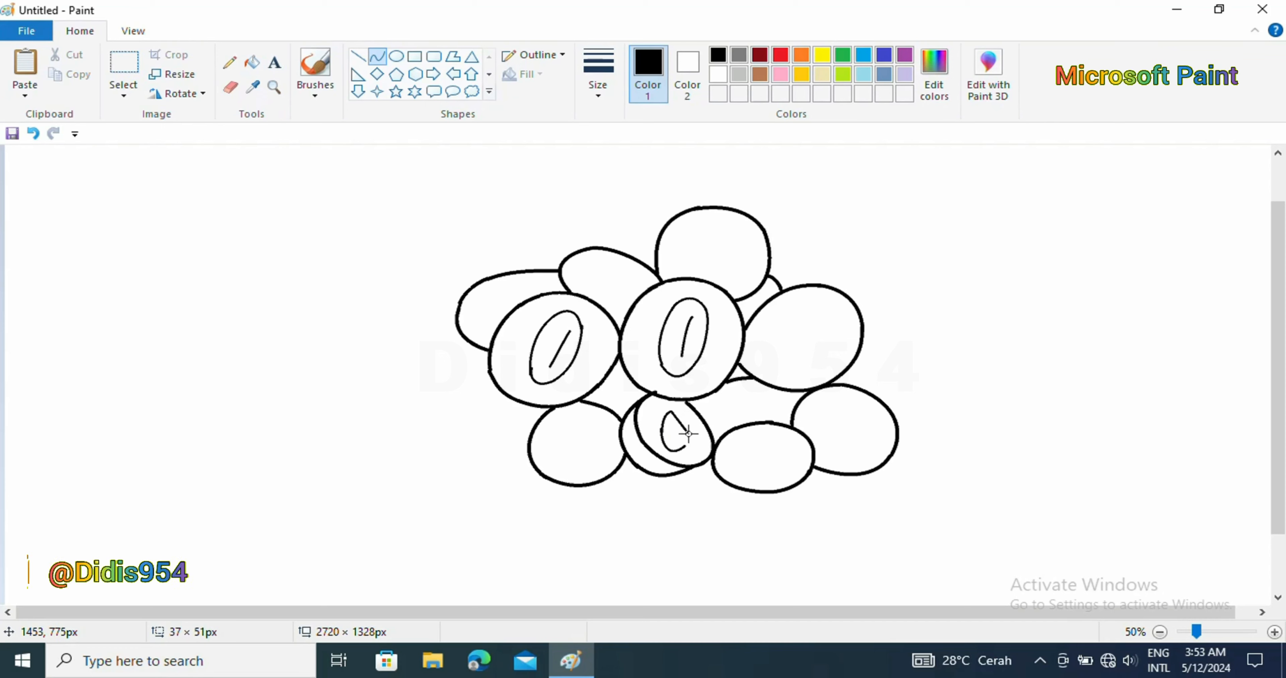
# Draw small inner ovals with short centre lines inside the oval beneath the centre circle and the small oval to its right.
pyautogui.moveTo(687, 422)
pyautogui.mouseDown()
pyautogui.moveTo(688, 441)
pyautogui.moveTo(685, 429)
pyautogui.mouseUp()
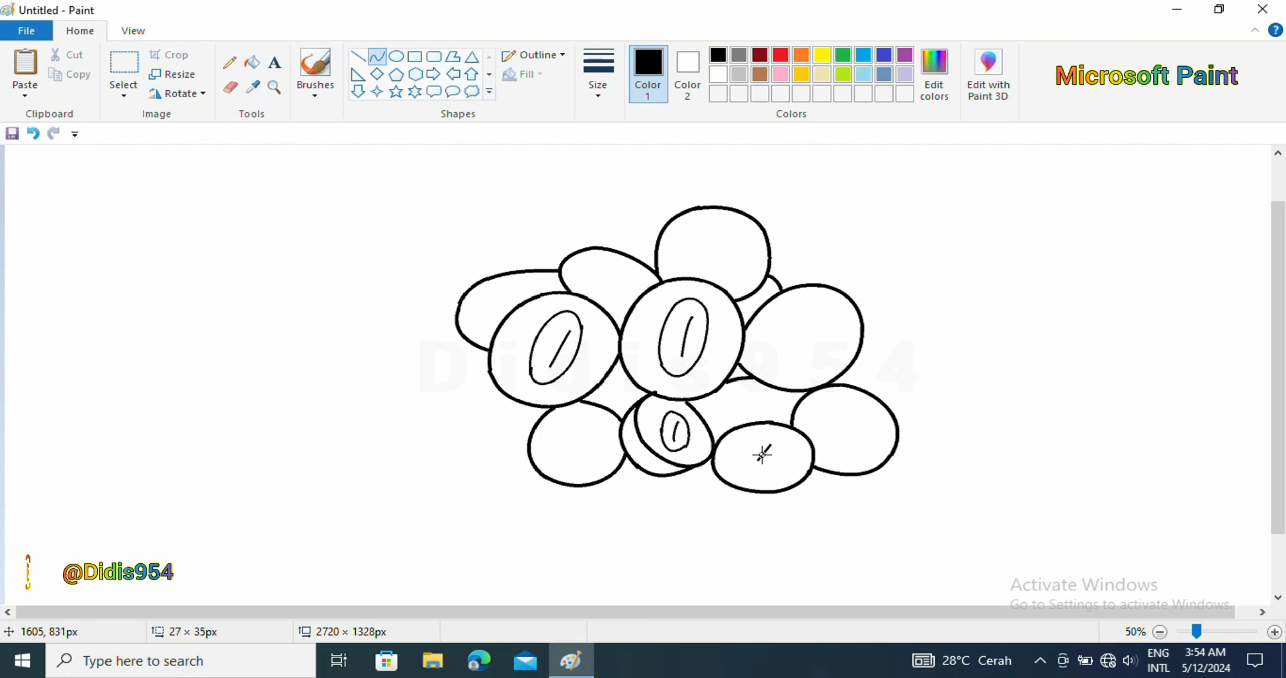
pyautogui.moveTo(756, 466); pyautogui.dragTo(758, 462)
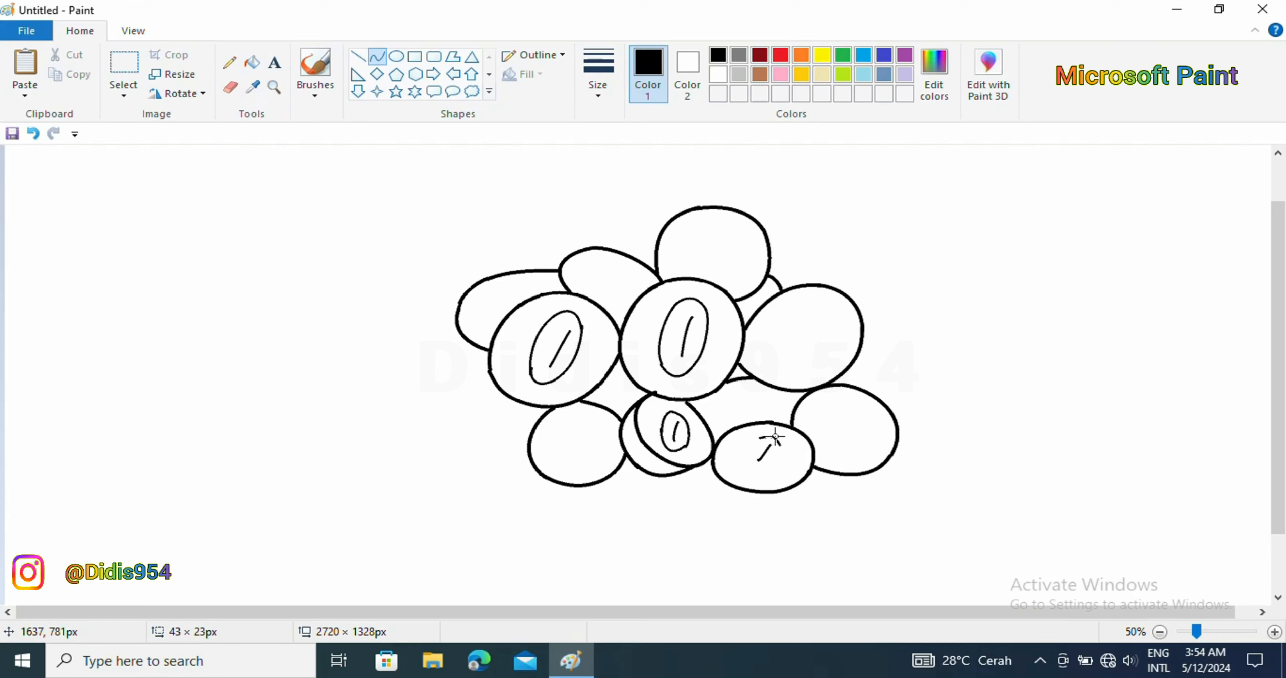
pyautogui.moveTo(750, 449); pyautogui.dragTo(756, 463)
pyautogui.moveTo(777, 458); pyautogui.dragTo(758, 471)
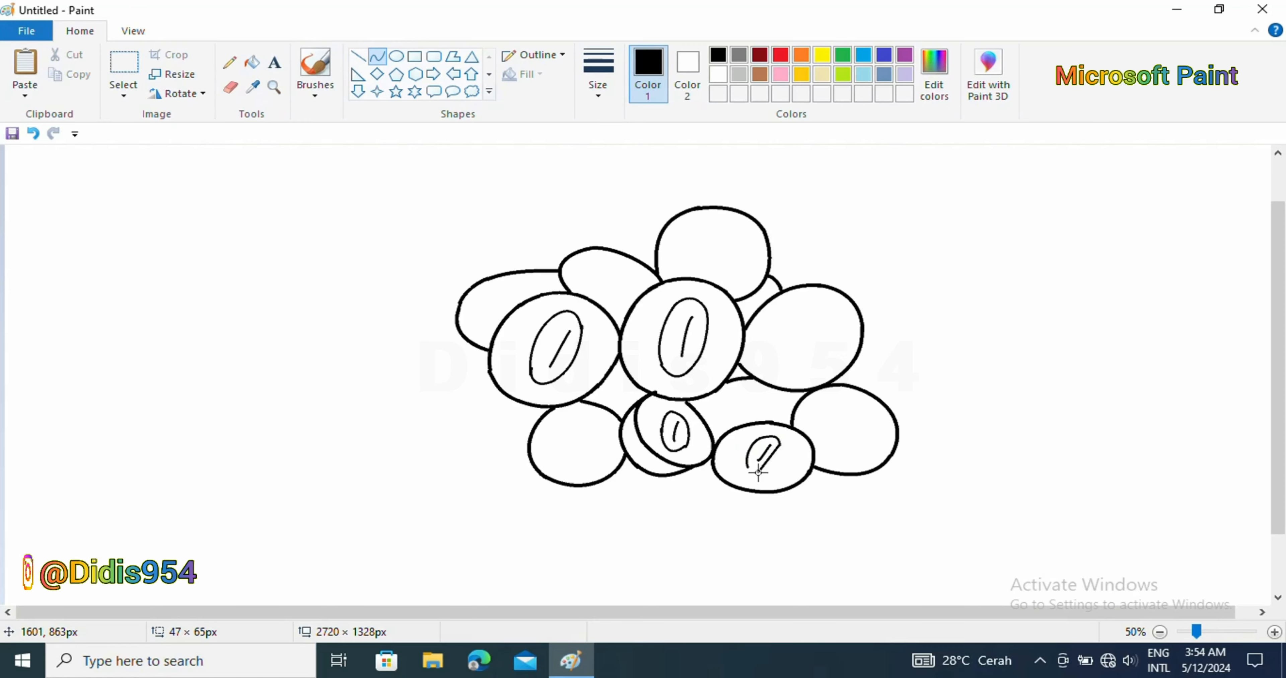
# Cover the stray line end on the lower edge of the centre circle with a small white ellipse about 8 × 13 px.
pyautogui.click(228, 90)
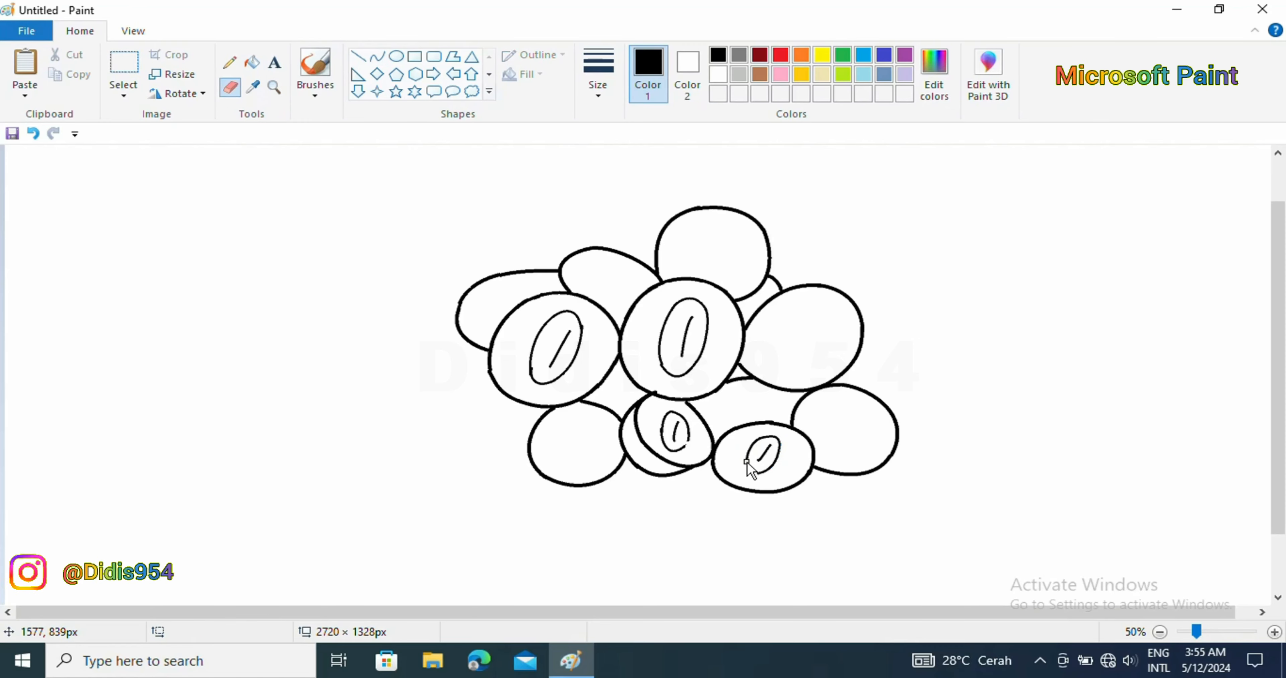
pyautogui.click(1274, 632)
pyautogui.click(1263, 613)
pyautogui.click(1263, 613)
pyautogui.click(1277, 599)
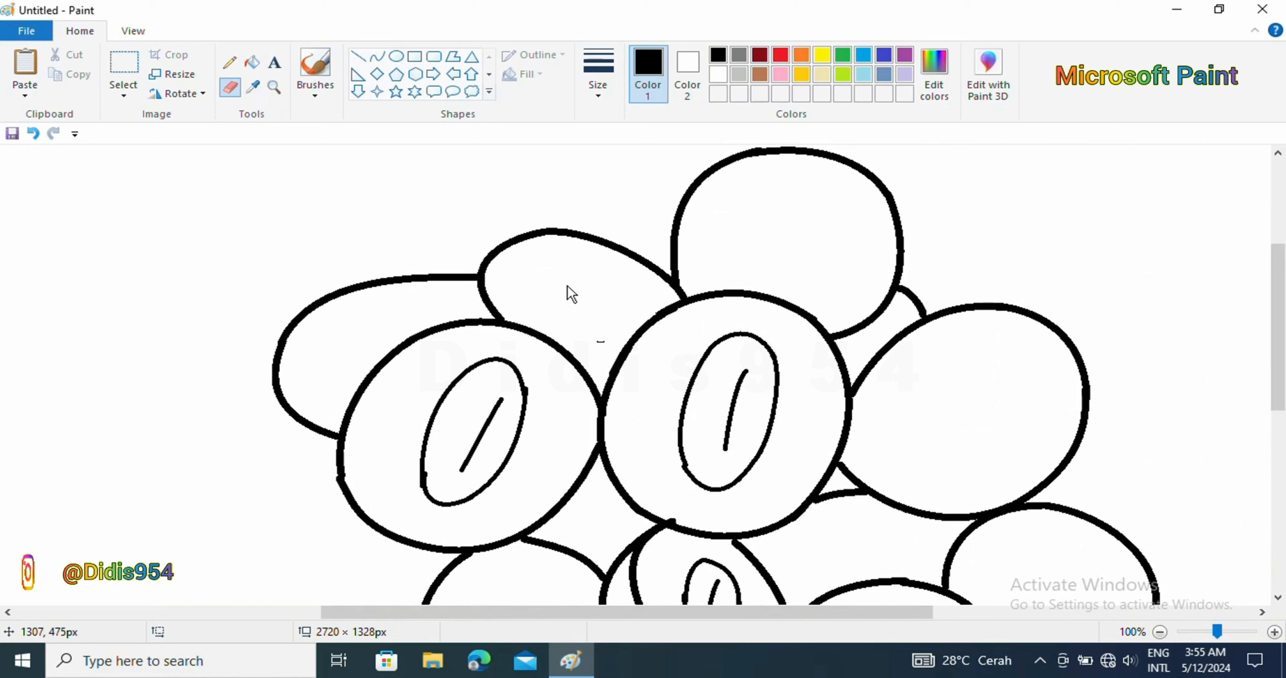
pyautogui.click(396, 57)
pyautogui.click(717, 75)
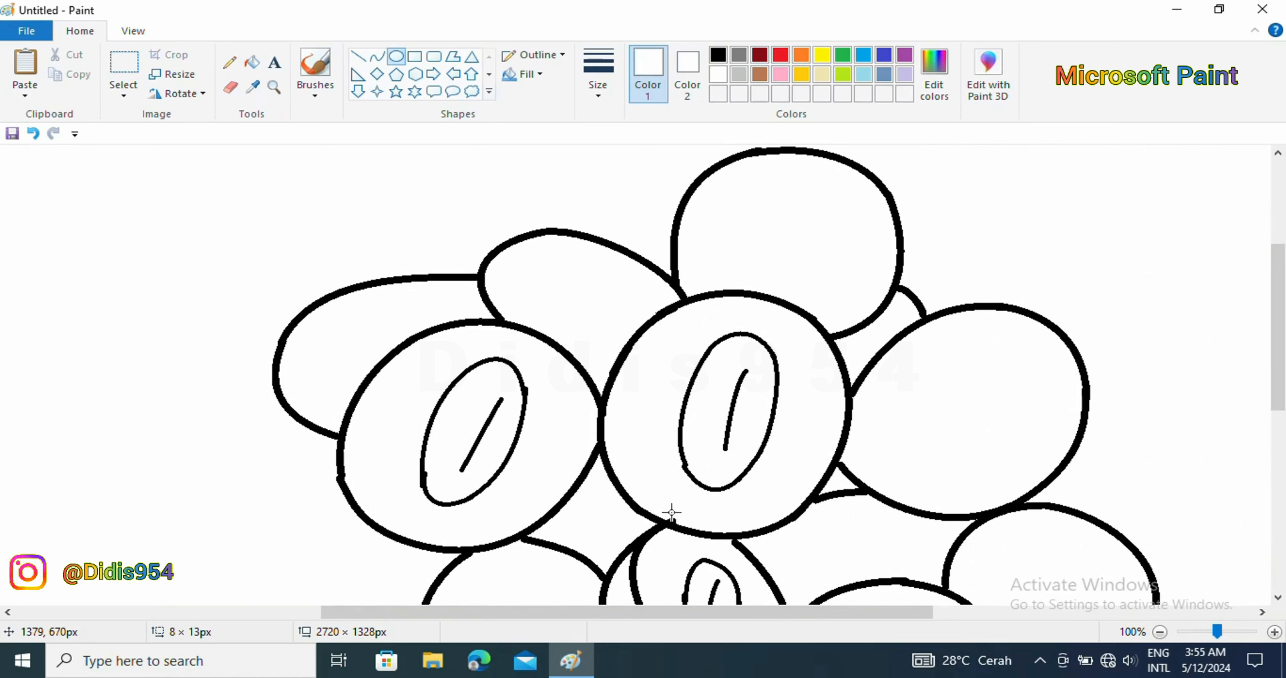
pyautogui.click(650, 454)
# Retouch the joint between the centre circle and the oval beneath it with the black Pencil.
pyautogui.click(230, 62)
pyautogui.click(718, 55)
pyautogui.click(598, 75)
pyautogui.click(614, 222)
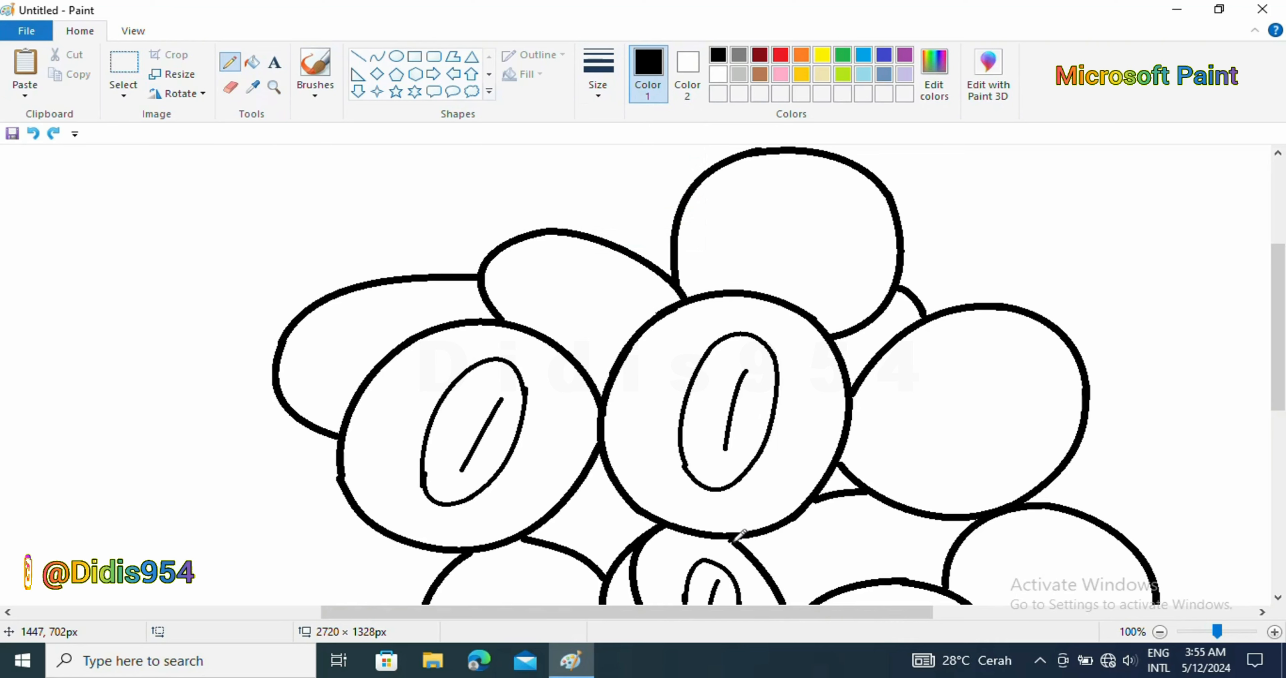
# Close the left side of the inner oval in the lower-right small oval with a black curve and tidy its joint.
pyautogui.click(1277, 154)
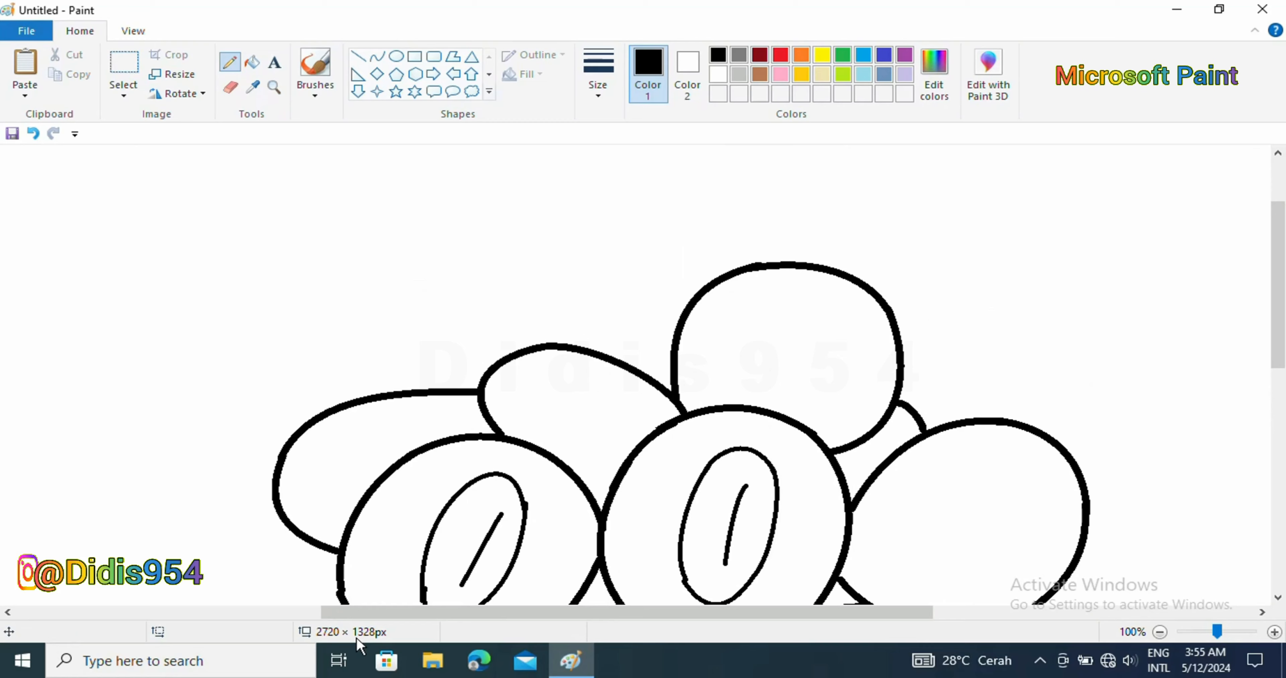
pyautogui.doubleClick(7, 613)
pyautogui.click(1160, 633)
pyautogui.click(377, 56)
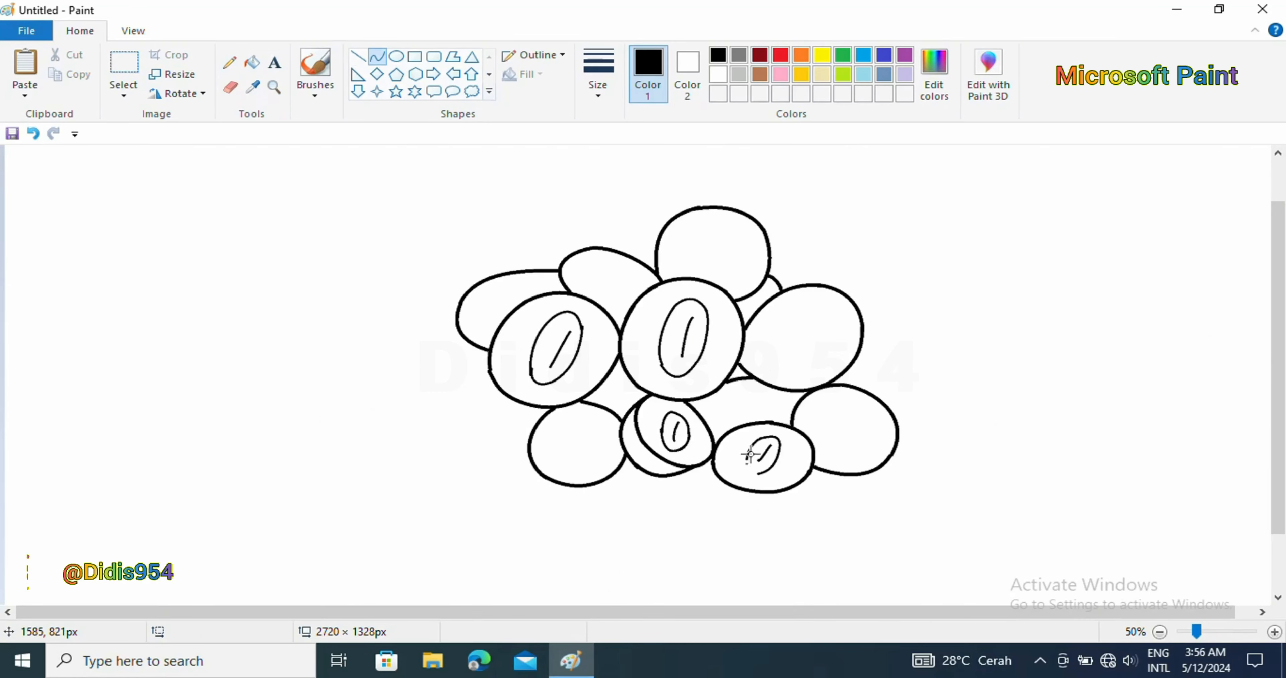
pyautogui.moveTo(749, 455)
pyautogui.mouseDown()
pyautogui.moveTo(753, 464)
pyautogui.moveTo(742, 457)
pyautogui.mouseUp()
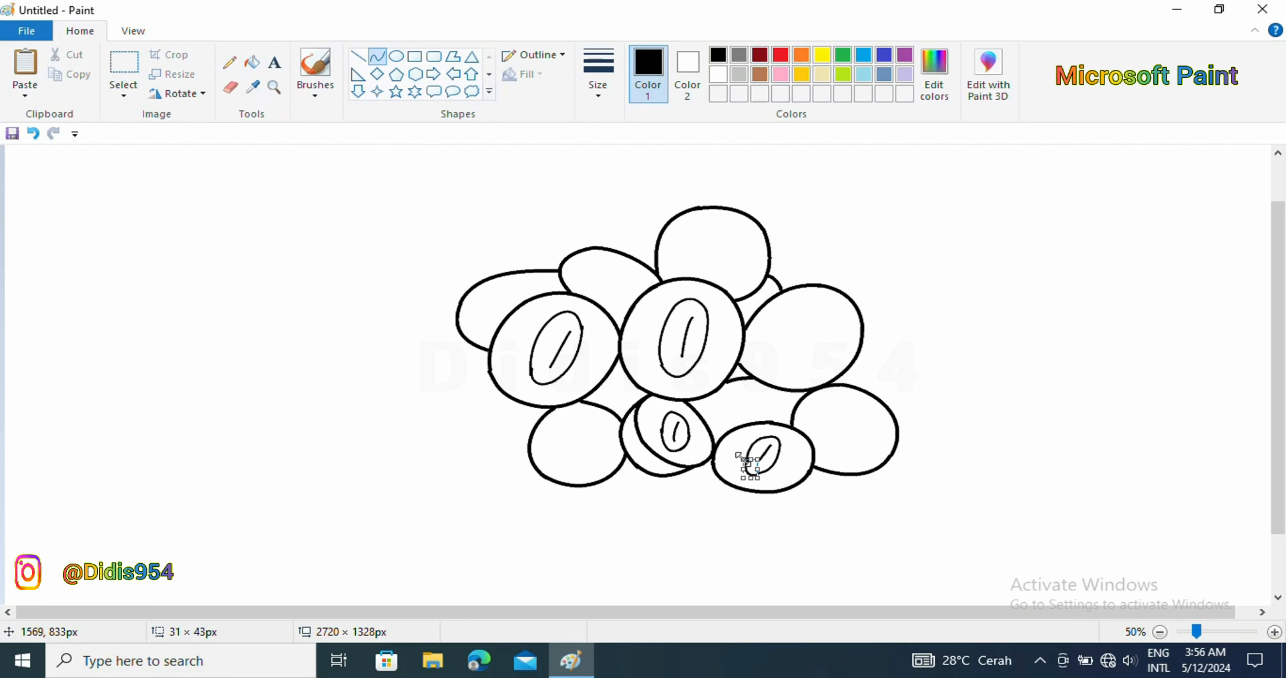
pyautogui.click(230, 88)
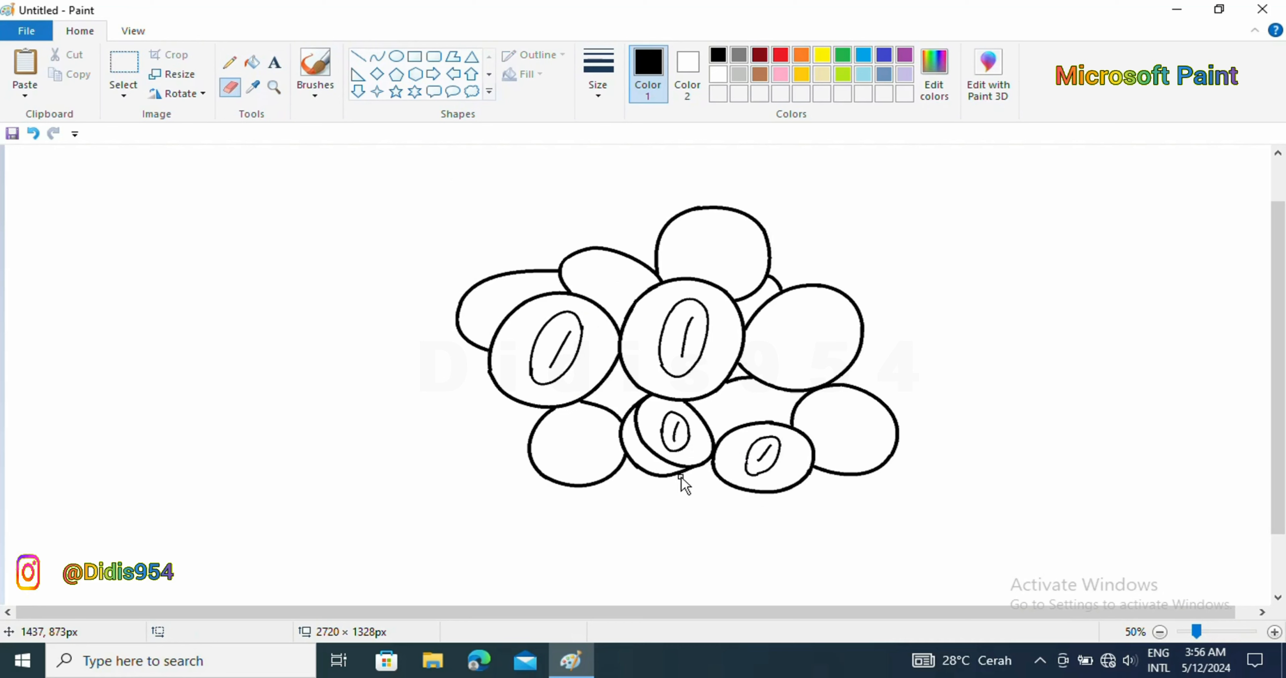
pyautogui.click(230, 62)
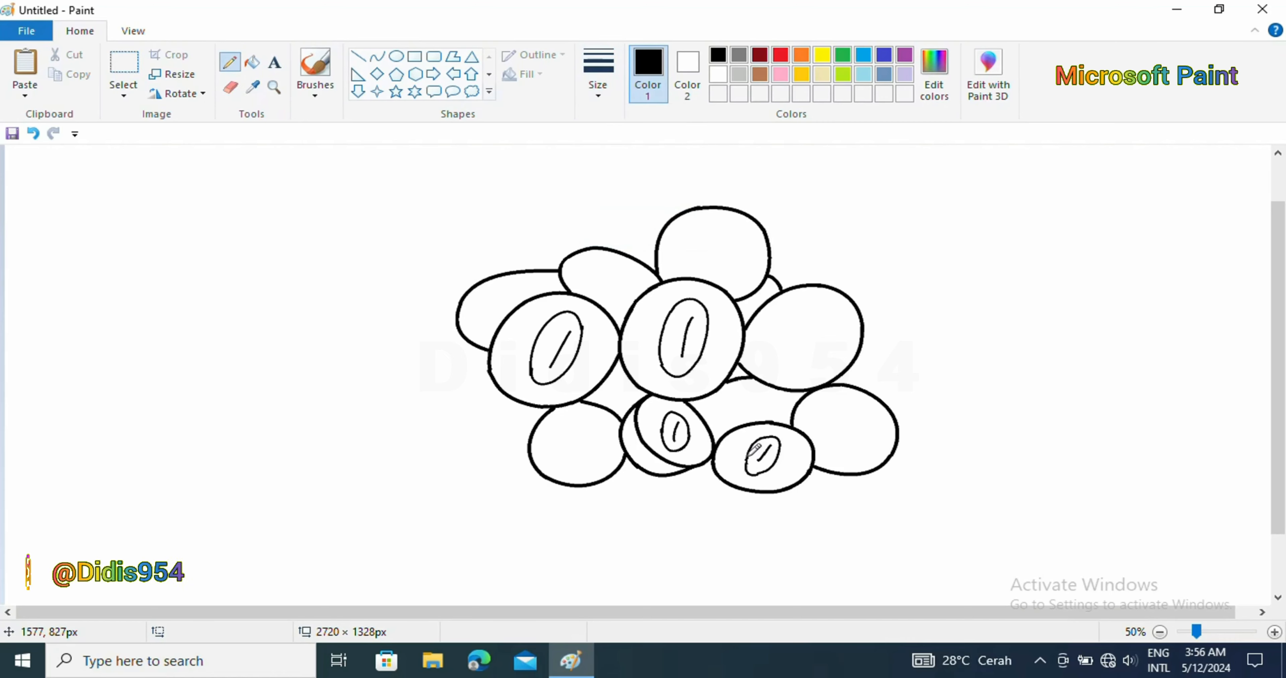
# Add a shallow thin black curve under the bottom edge of the lower-right small oval.
pyautogui.click(377, 57)
pyautogui.click(598, 75)
pyautogui.click(618, 157)
pyautogui.click(598, 75)
pyautogui.click(618, 158)
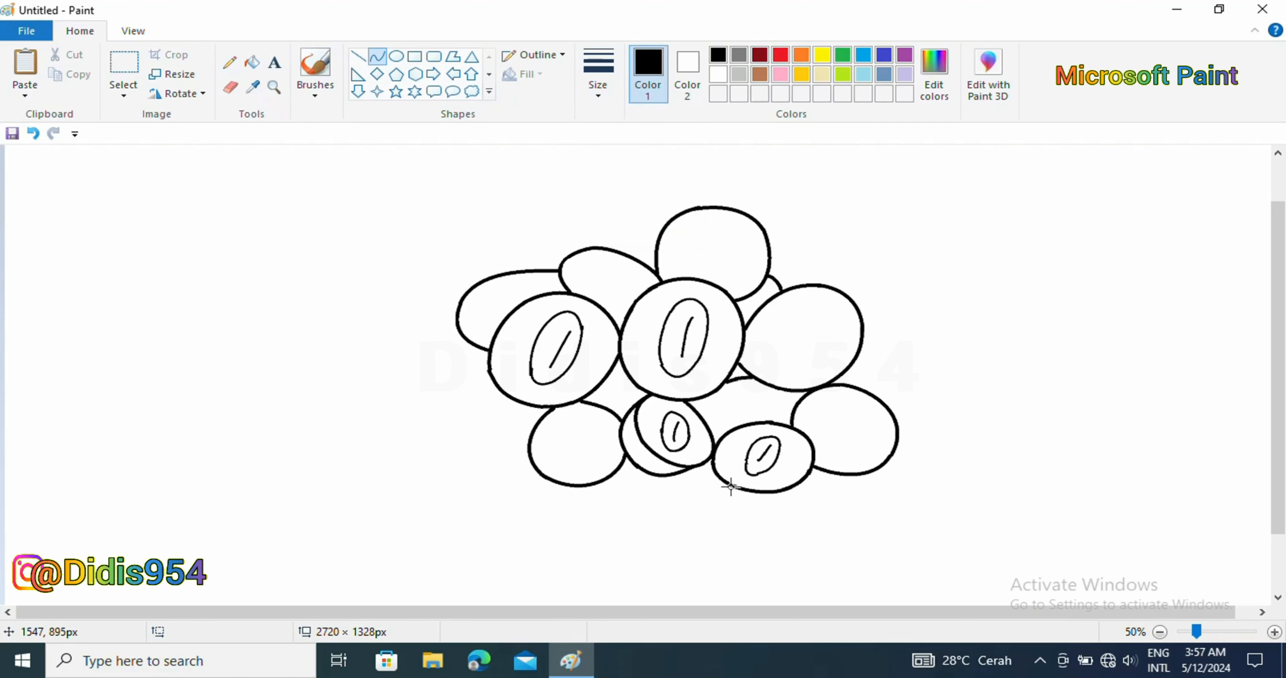
pyautogui.moveTo(766, 487); pyautogui.dragTo(760, 502)
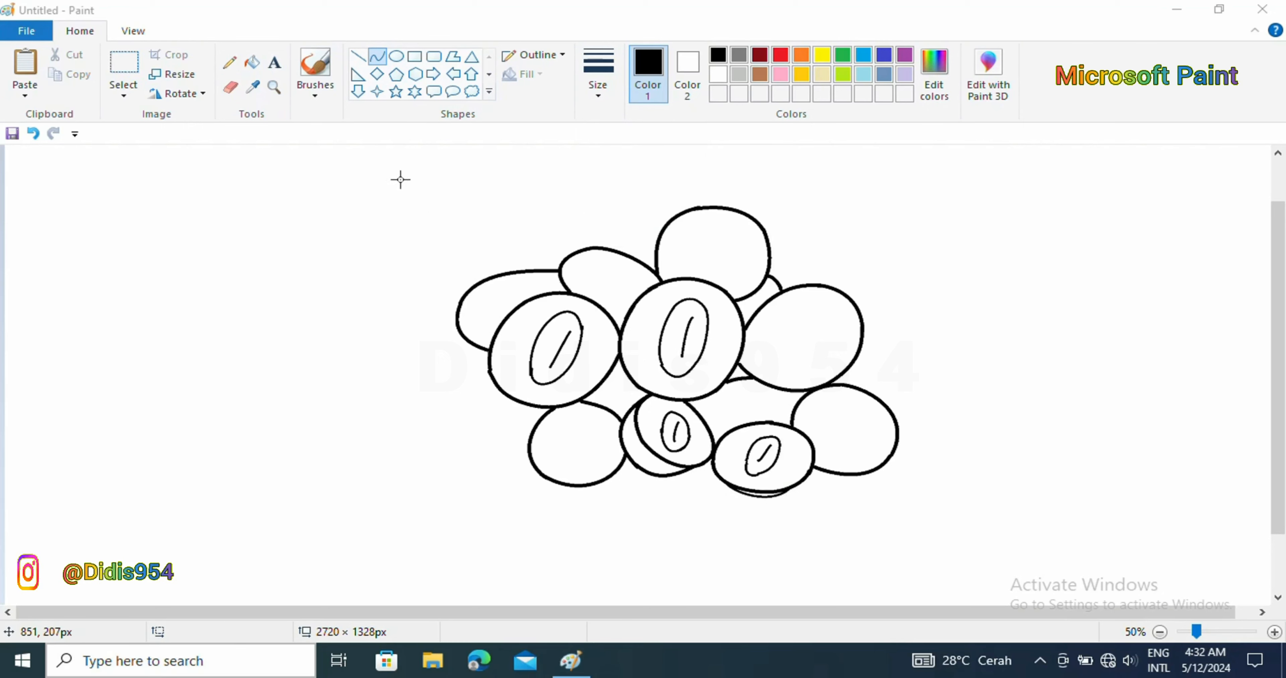
# Mix a custom green for filling with red 97, green 193 and blue 0.
pyautogui.click(252, 62)
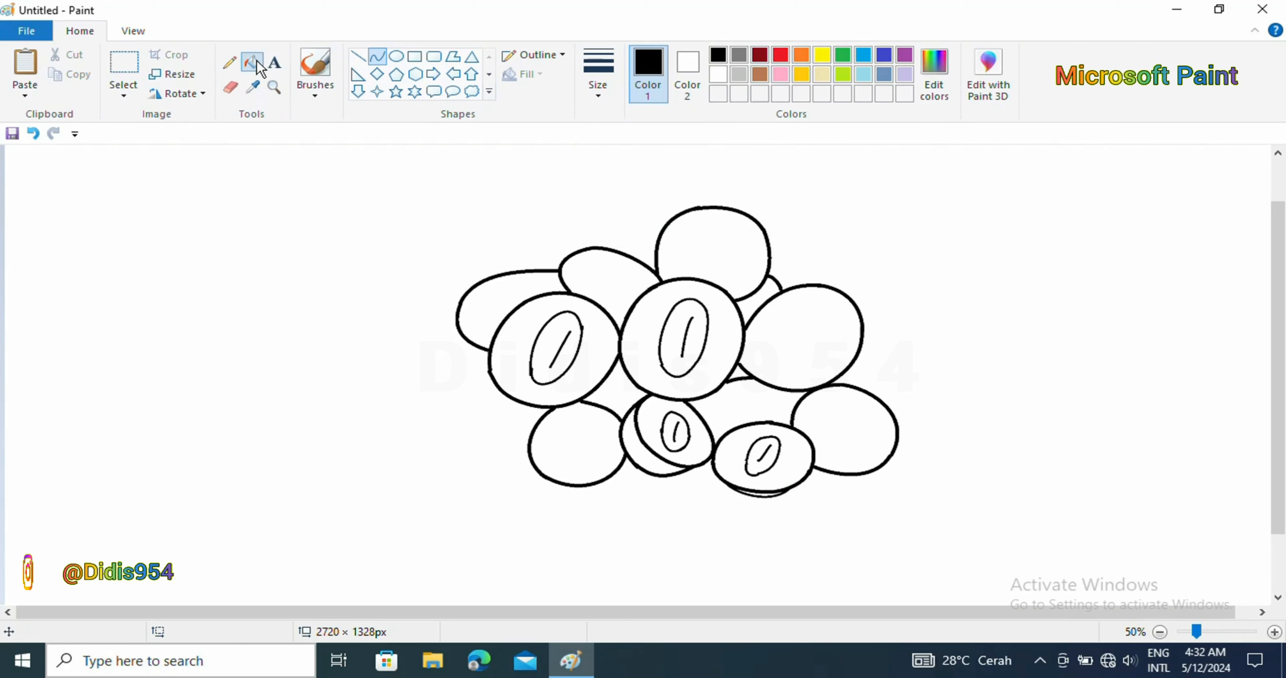
pyautogui.click(933, 89)
pyautogui.click(499, 249)
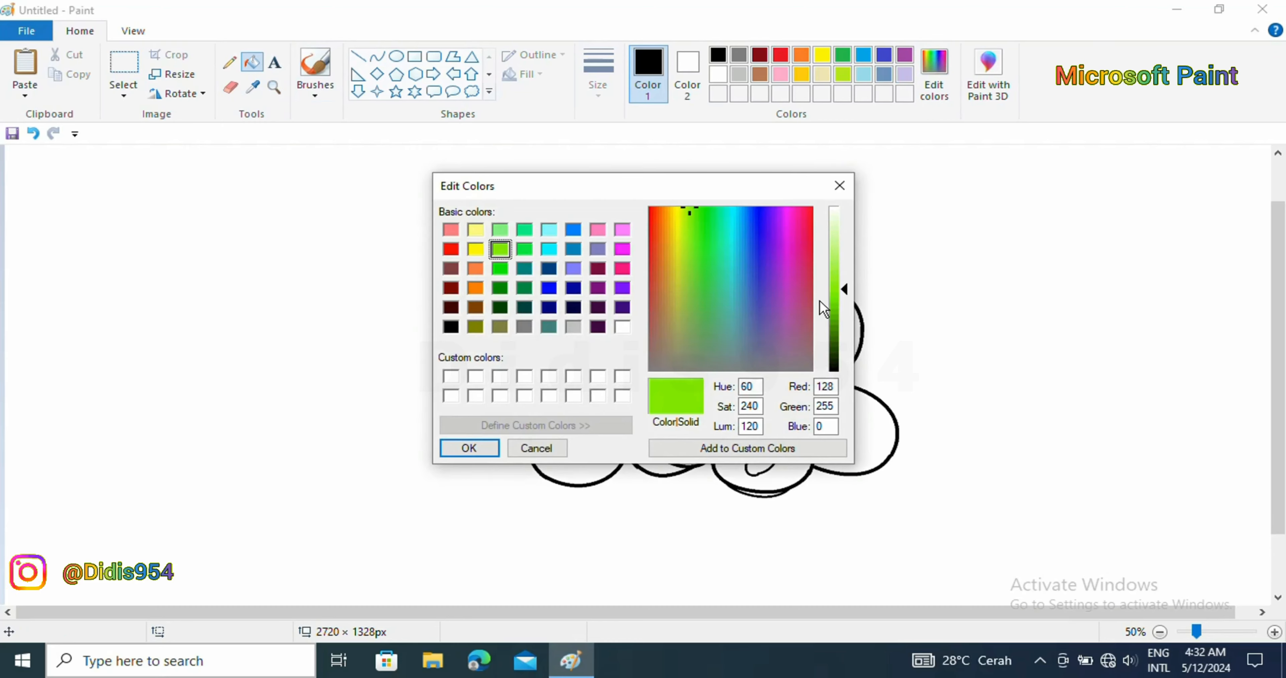
pyautogui.moveTo(838, 292); pyautogui.dragTo(839, 306)
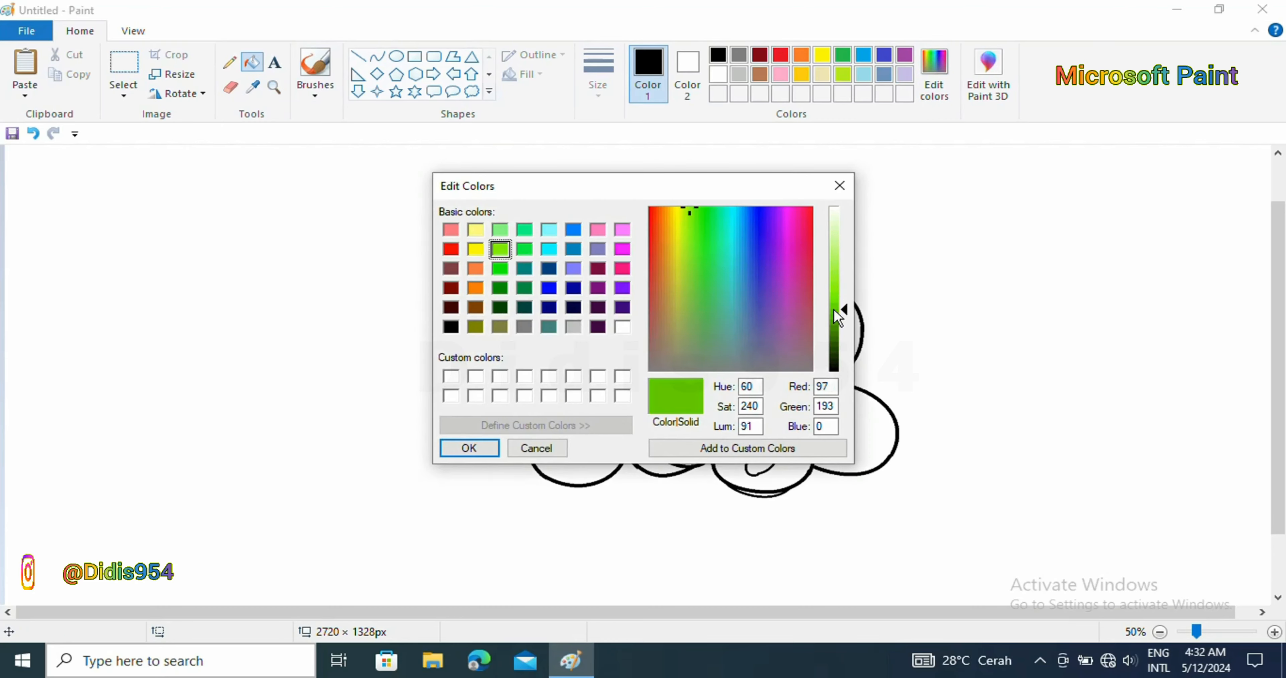
pyautogui.click(468, 448)
# Fill the plain round shapes, the partly hidden shapes and the gaps between them with the custom green.
pyautogui.click(501, 304)
pyautogui.click(594, 270)
pyautogui.click(703, 233)
pyautogui.click(779, 307)
pyautogui.click(740, 375)
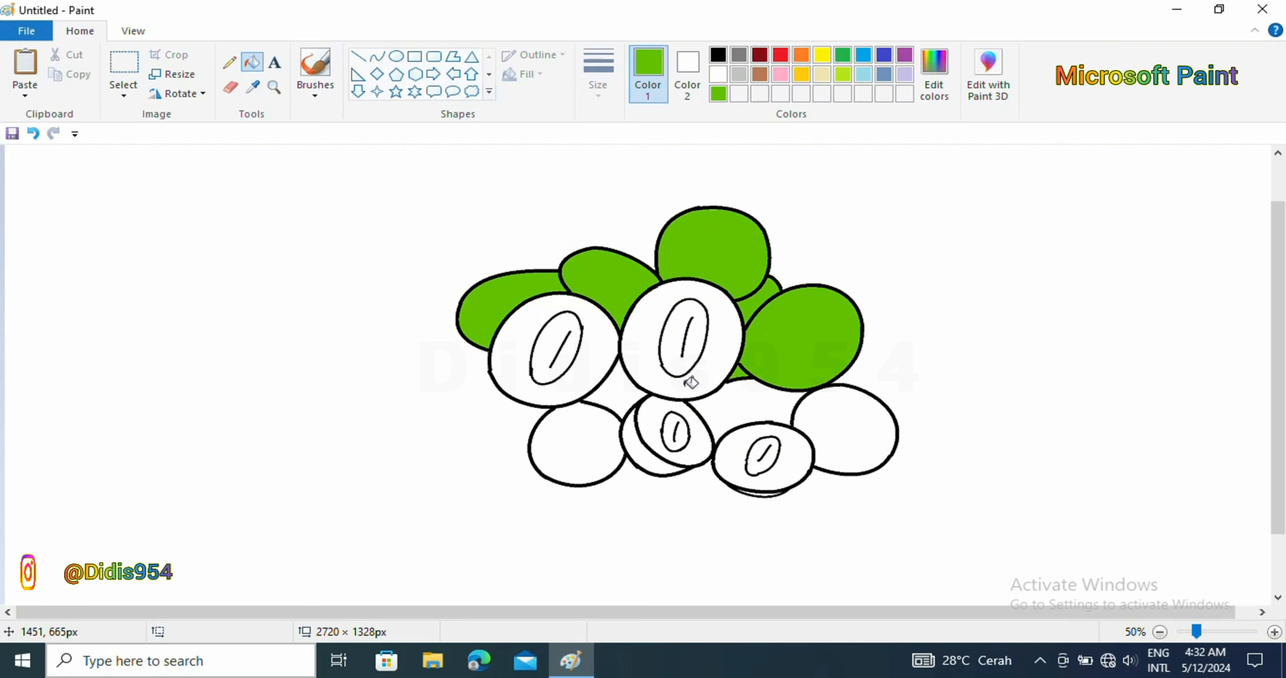
pyautogui.click(614, 389)
pyautogui.click(574, 444)
pyautogui.click(631, 436)
pyautogui.click(758, 404)
pyautogui.click(843, 414)
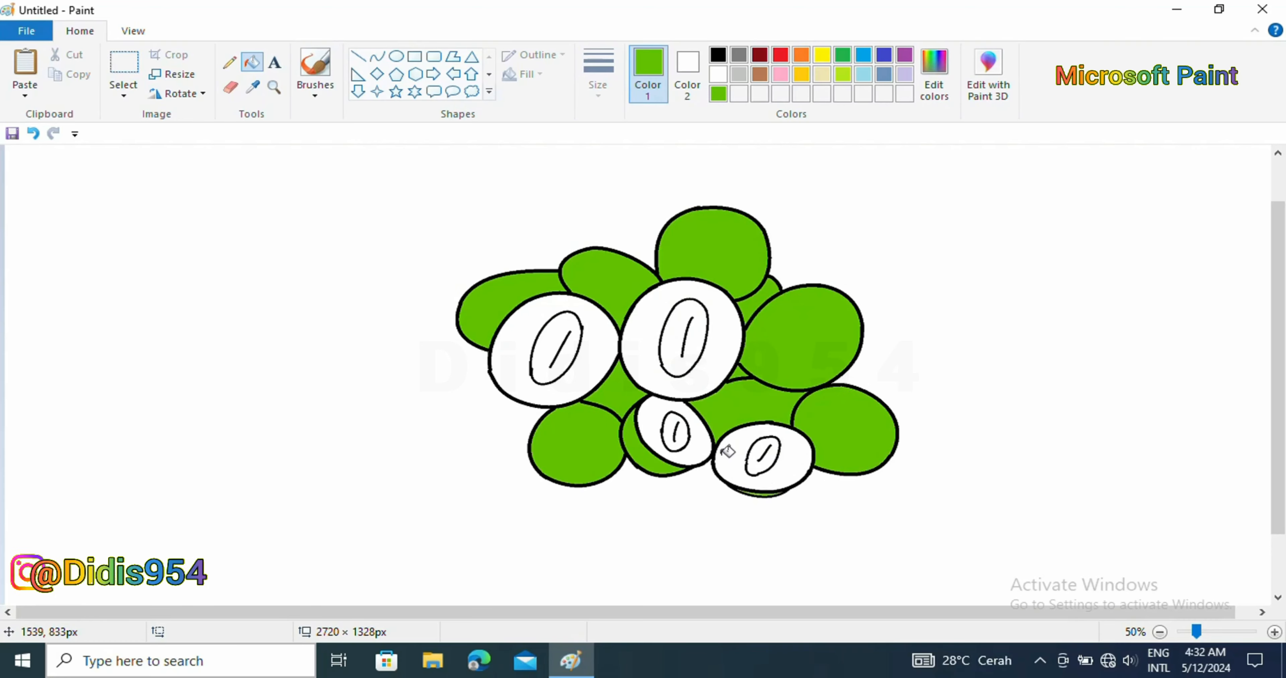
# Lighten the custom green to a very pale tint and fill the four faces around the inner ovals with it.
pyautogui.click(926, 87)
pyautogui.moveTo(841, 308); pyautogui.dragTo(839, 224)
pyautogui.click(469, 448)
pyautogui.click(523, 349)
pyautogui.click(636, 332)
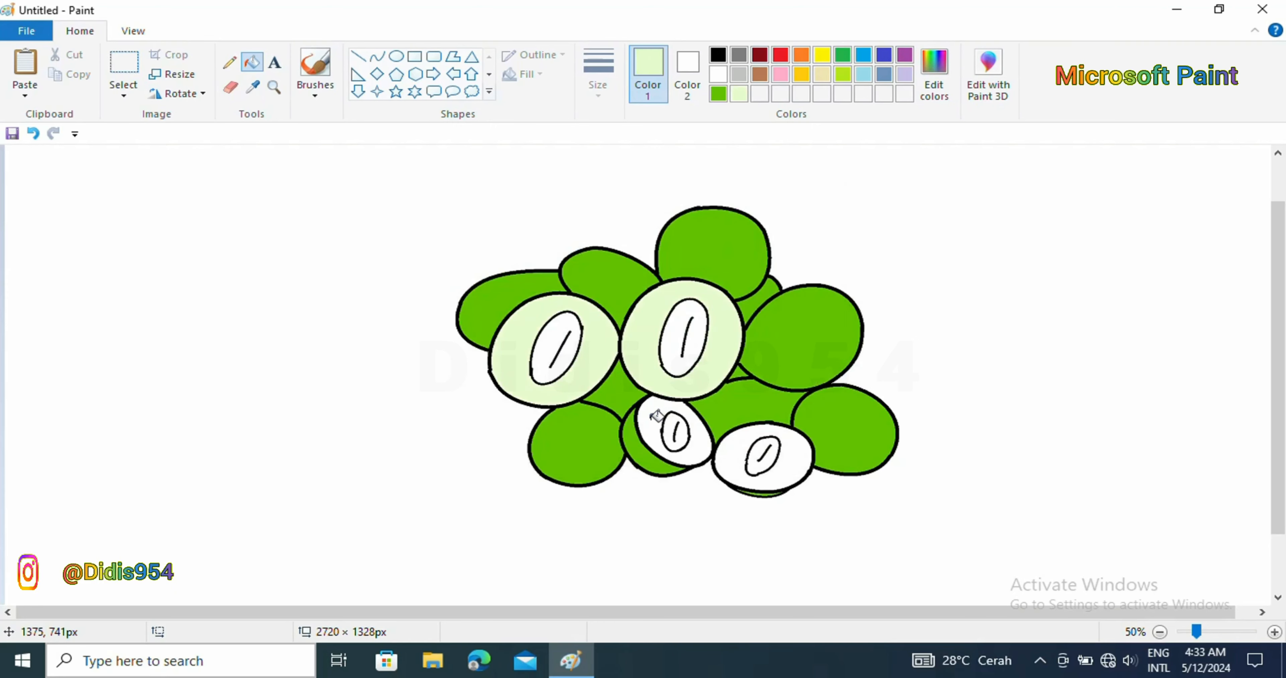
pyautogui.click(652, 421)
pyautogui.click(728, 449)
# Adjust the pale green colour to red 224, green 255 and blue 193.
pyautogui.click(932, 85)
pyautogui.moveTo(839, 226); pyautogui.dragTo(840, 228)
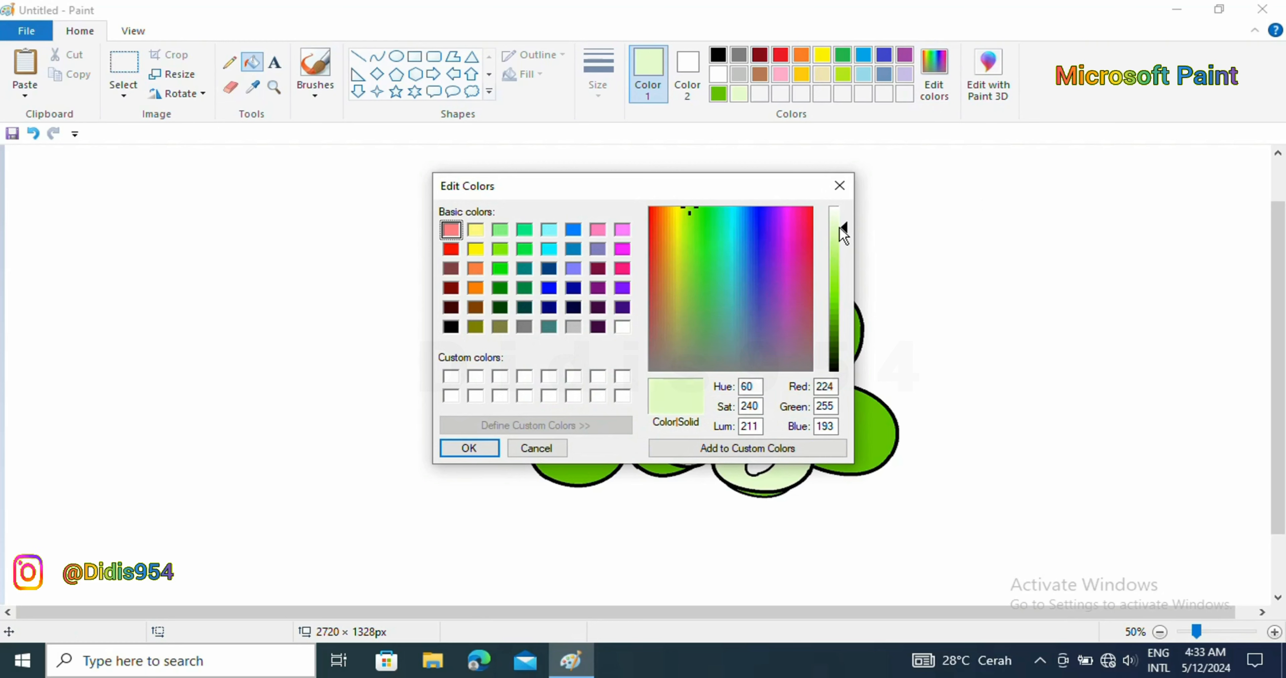
pyautogui.click(469, 448)
# Mix a vivid purple custom colour with a hue of about 189 and medium brightness.
pyautogui.click(933, 88)
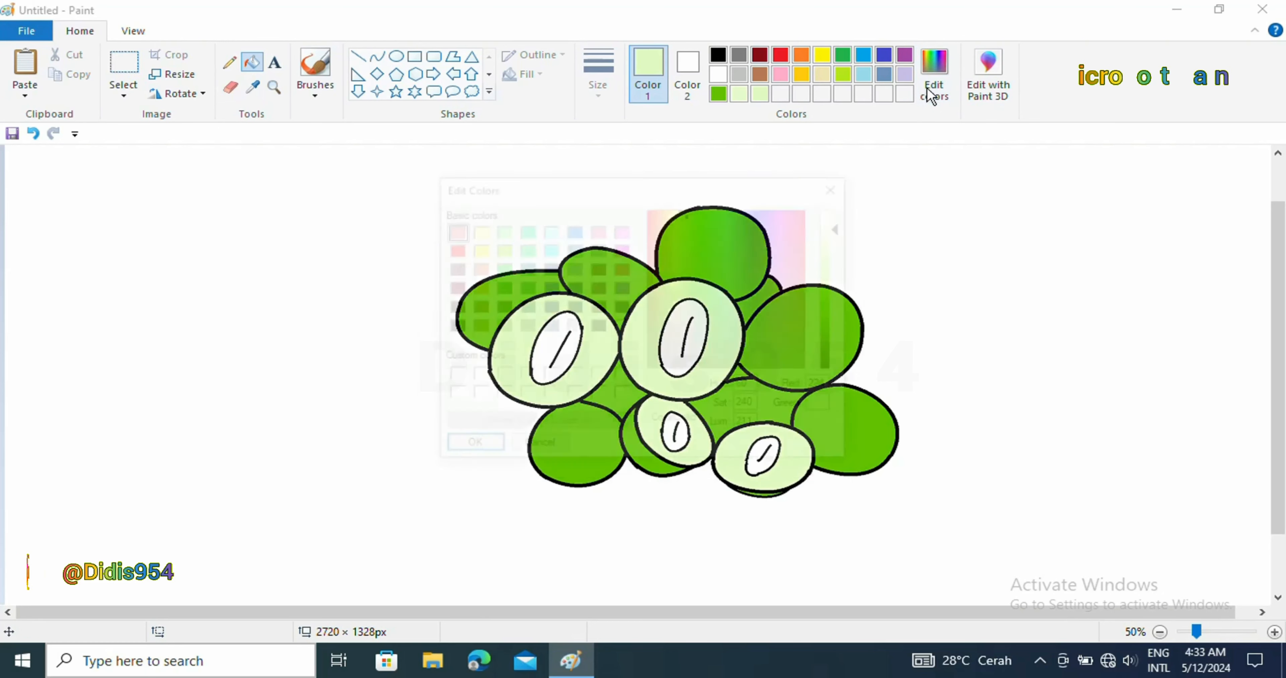
pyautogui.click(782, 215)
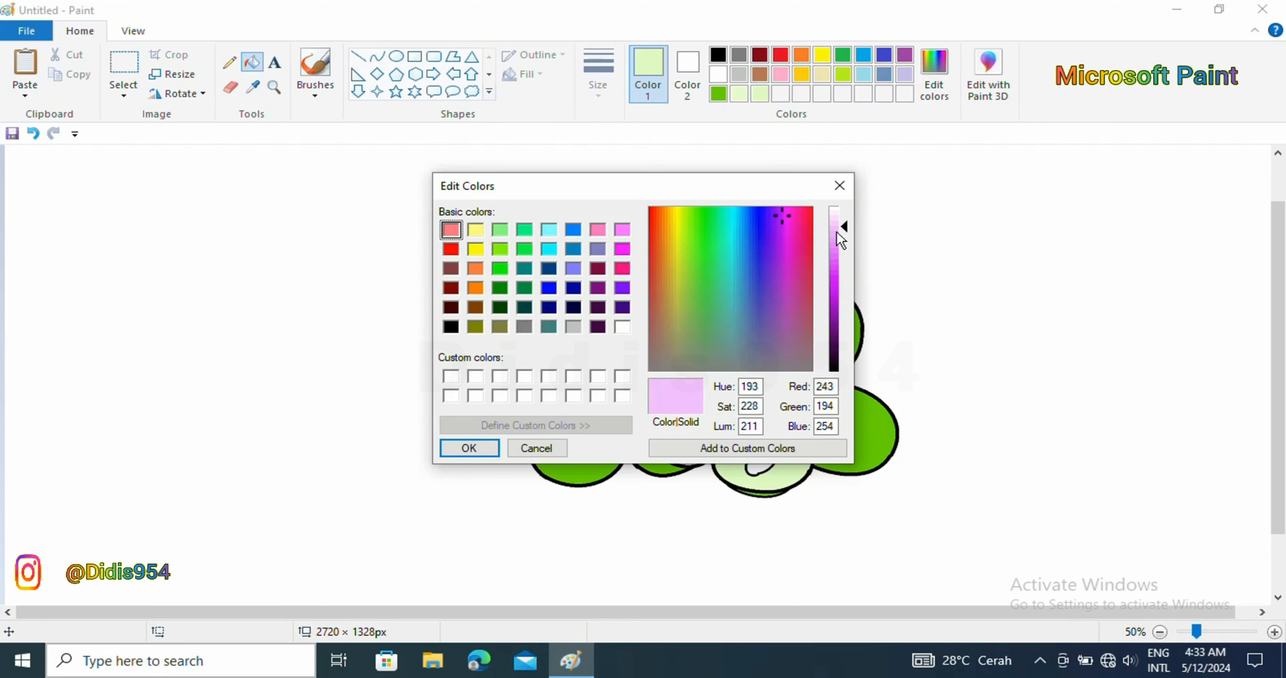
pyautogui.moveTo(837, 232); pyautogui.dragTo(842, 319)
pyautogui.click(780, 221)
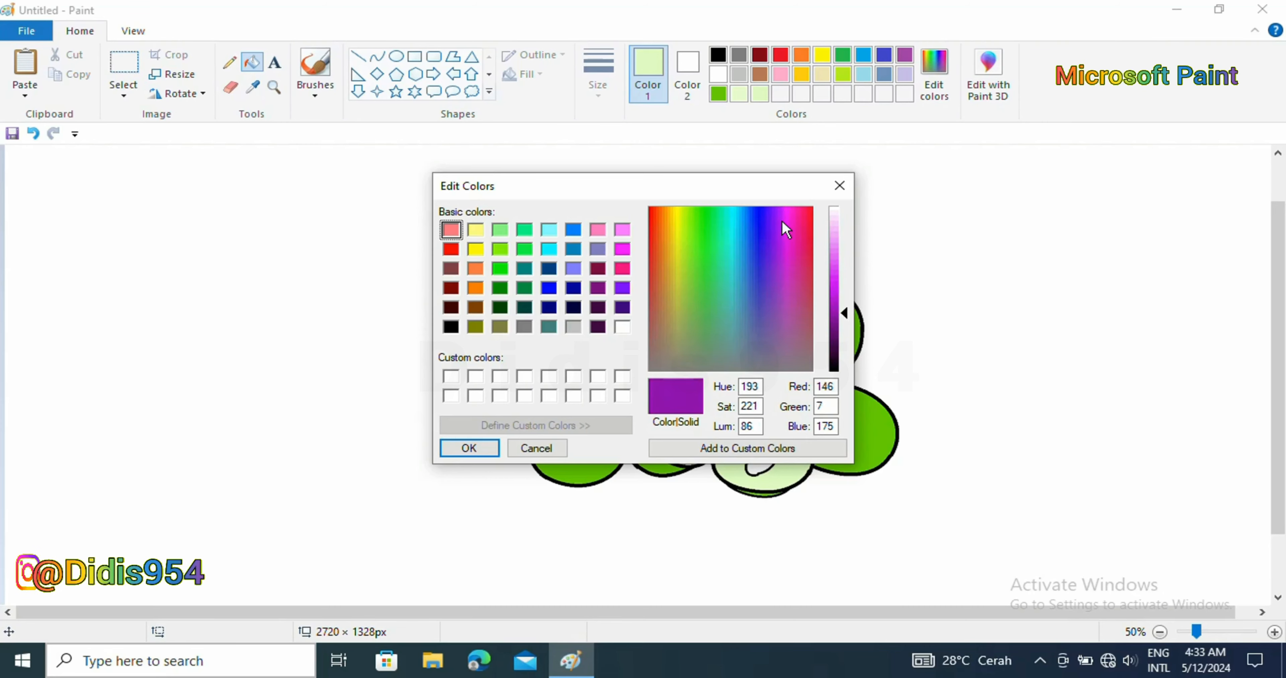
pyautogui.click(840, 306)
pyautogui.click(841, 311)
pyautogui.click(777, 210)
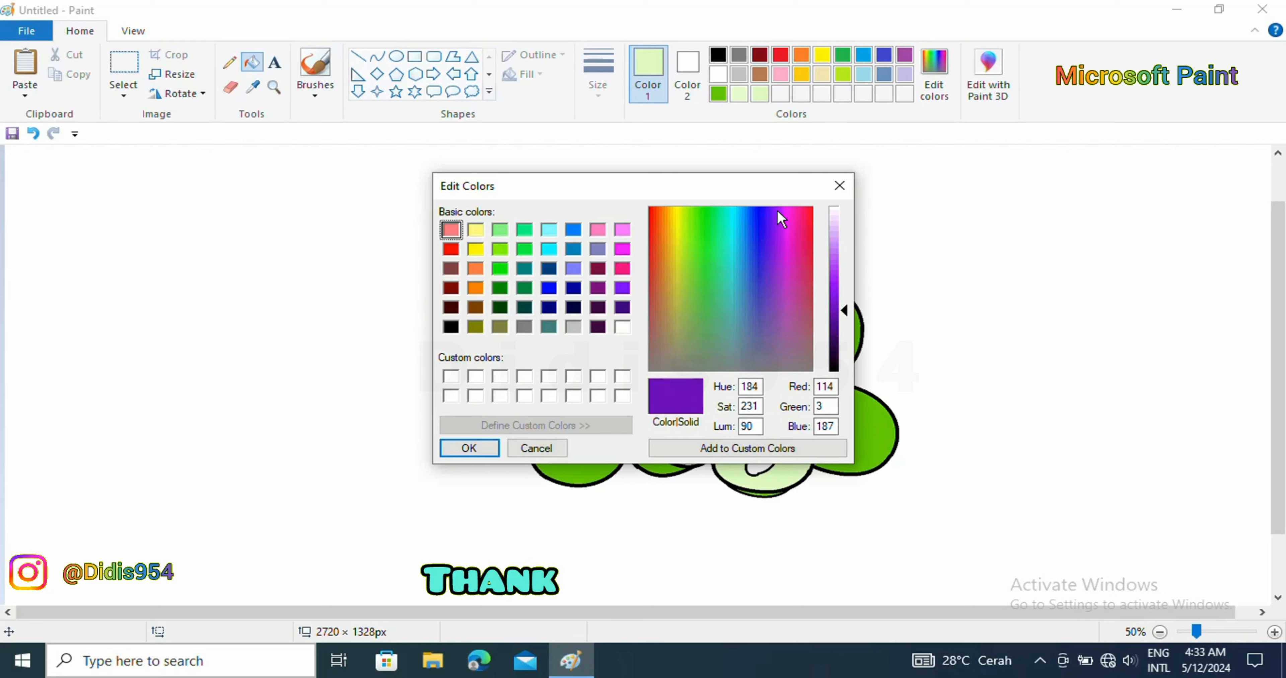
pyautogui.click(777, 209)
pyautogui.click(779, 211)
pyautogui.click(839, 301)
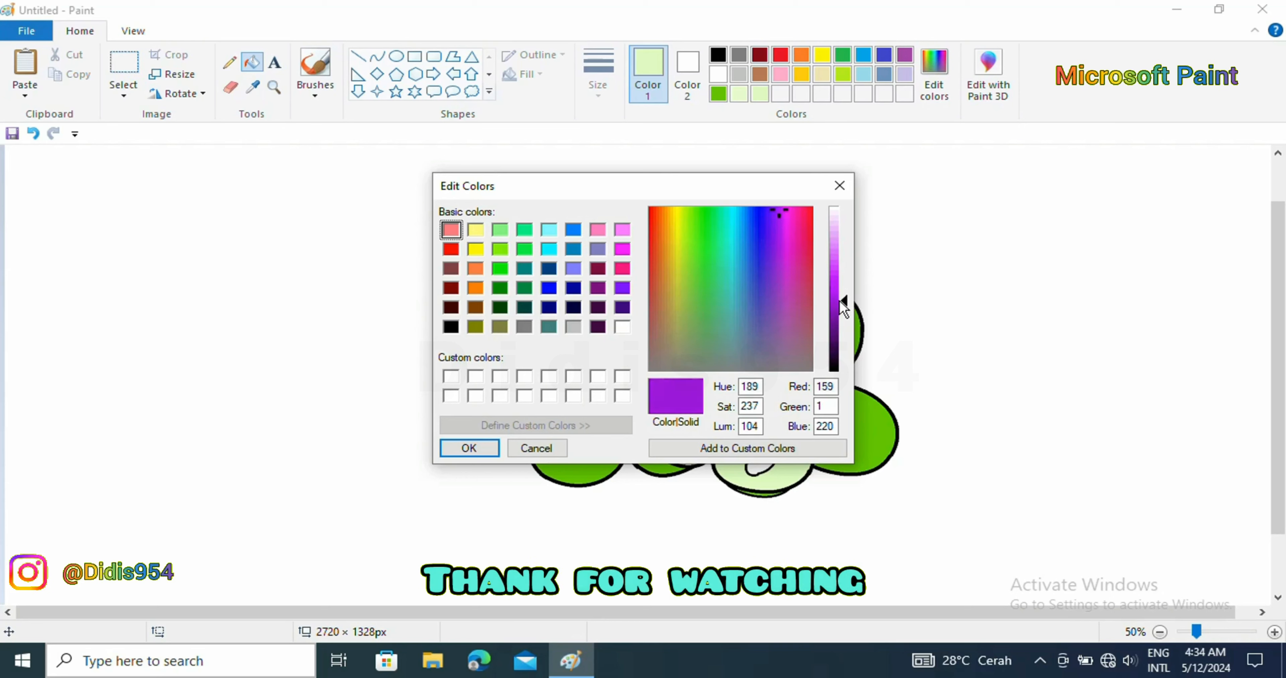
pyautogui.click(839, 291)
pyautogui.press('Return')
# Fill the inner ovals of the centre circle, the left circle and the small oval beneath the centre circle with purple.
pyautogui.click(680, 339)
pyautogui.click(574, 359)
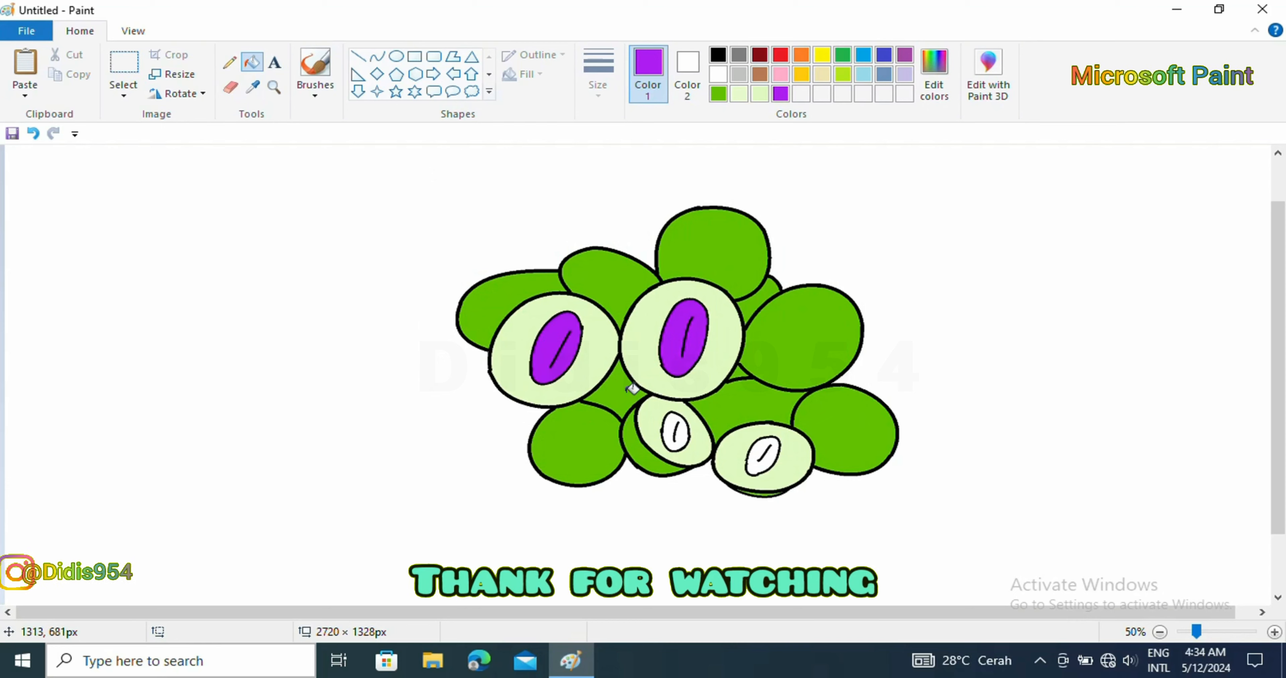
pyautogui.click(671, 429)
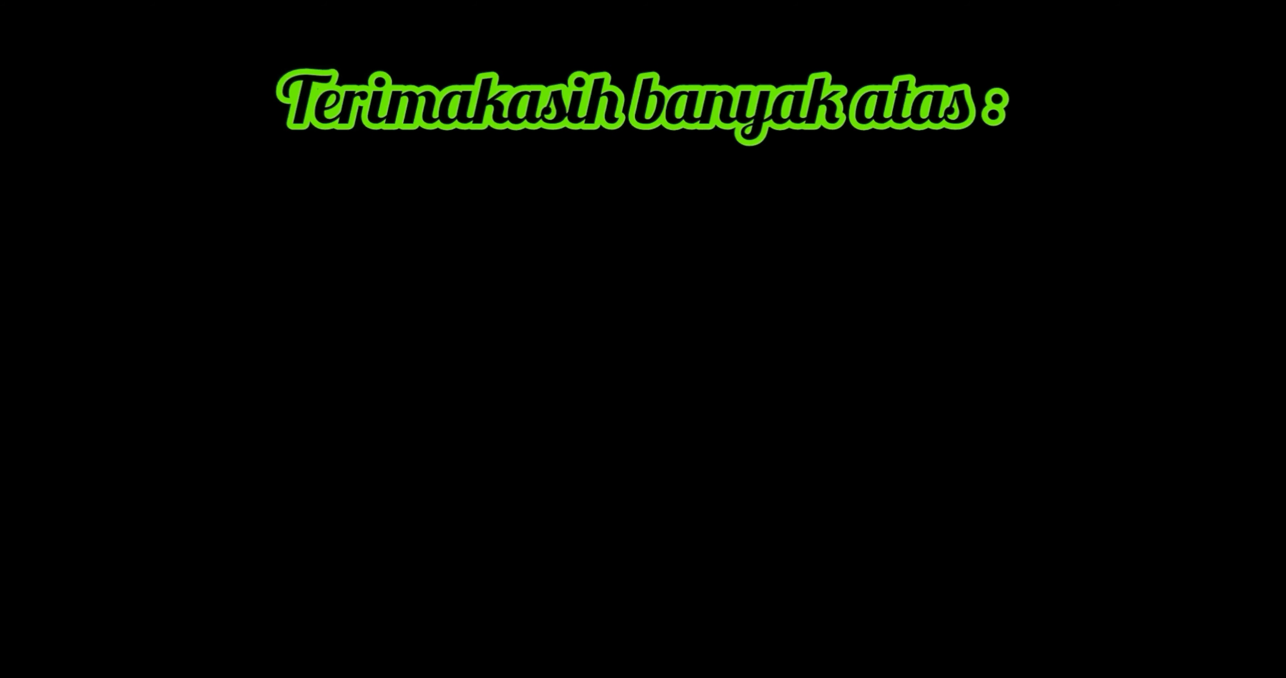